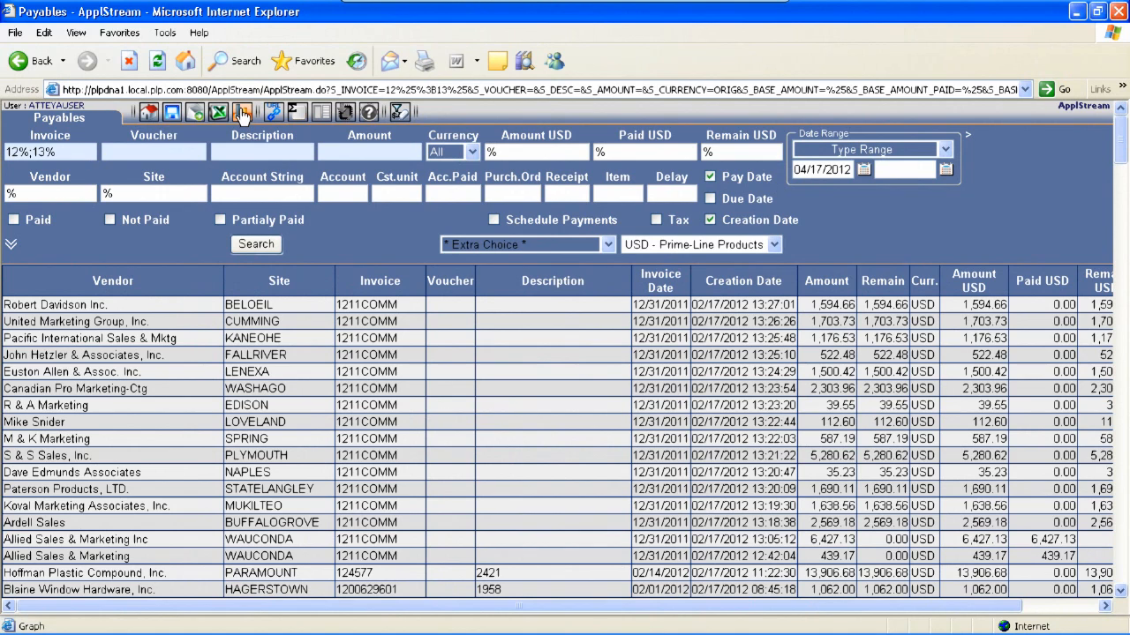
Display the payables list as a graph and look through the Style, Strings, Dates and Values choices
click(241, 113)
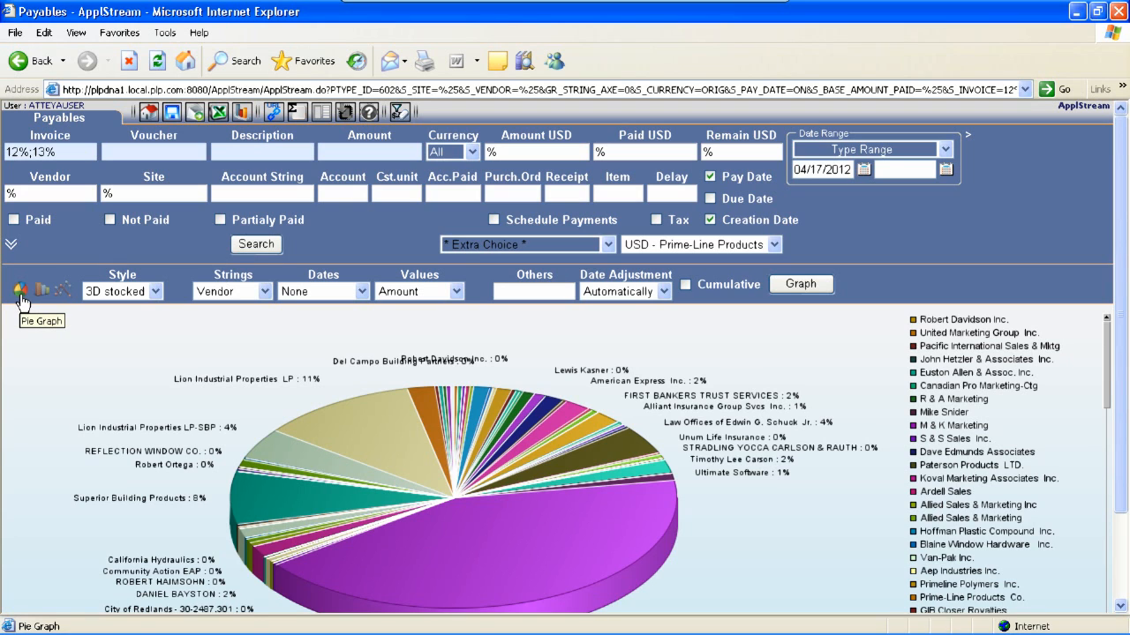
click(155, 292)
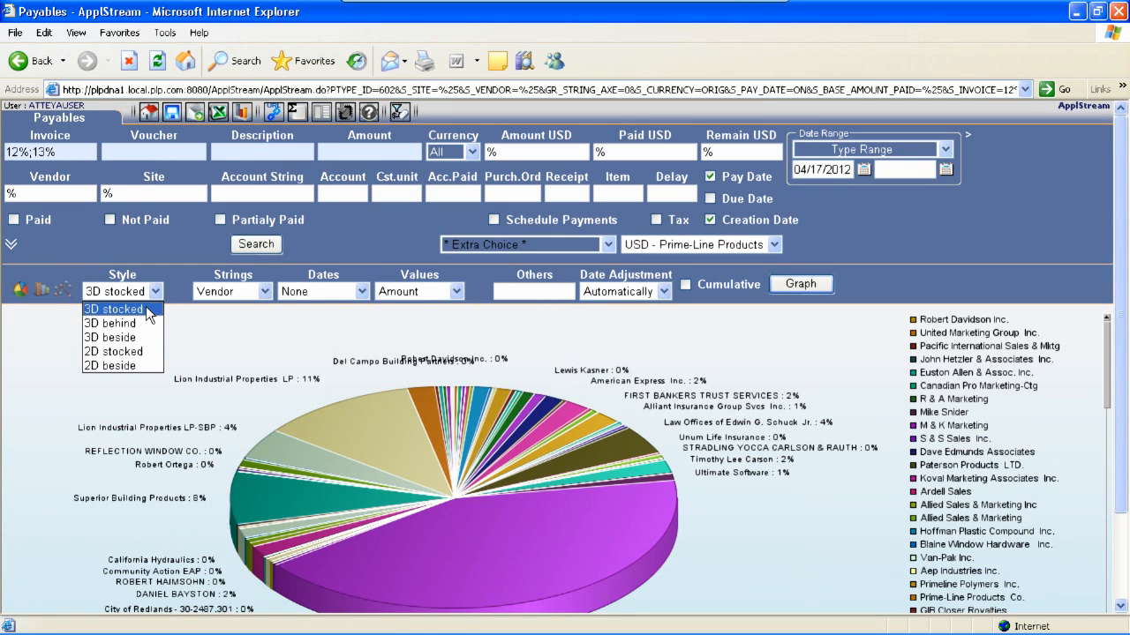
click(156, 294)
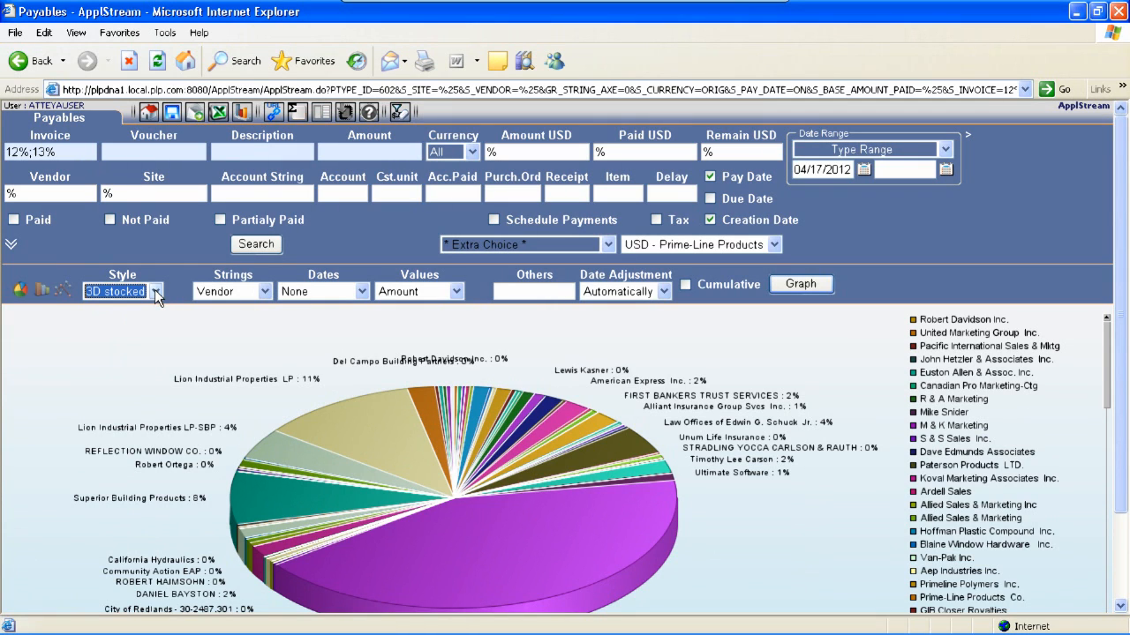
click(265, 292)
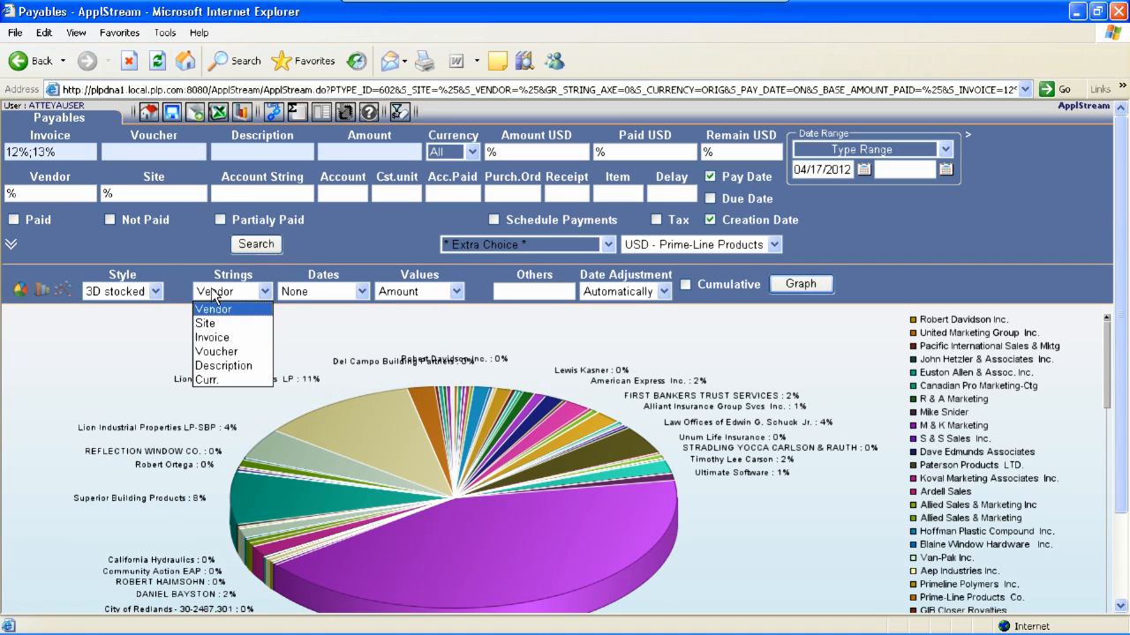
click(260, 291)
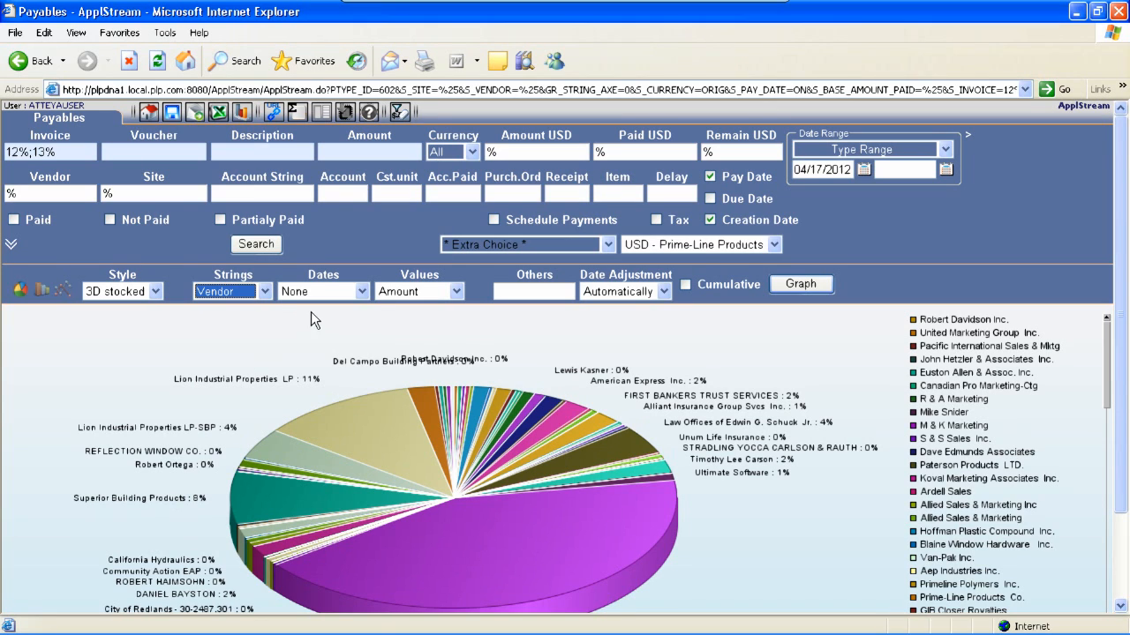
click(362, 291)
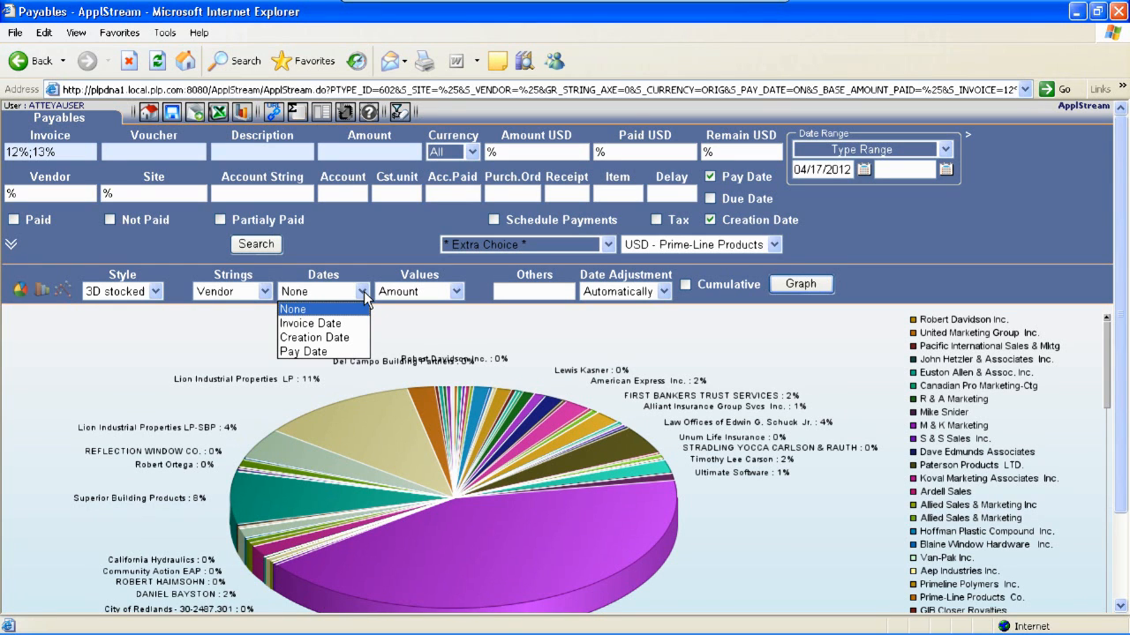
click(359, 289)
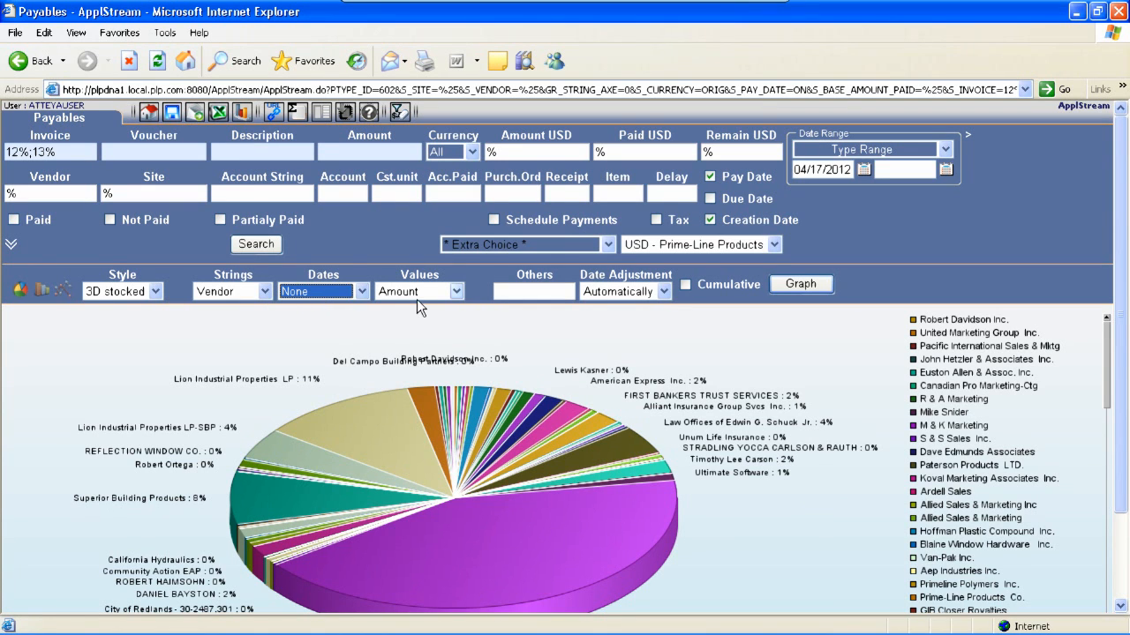
click(457, 291)
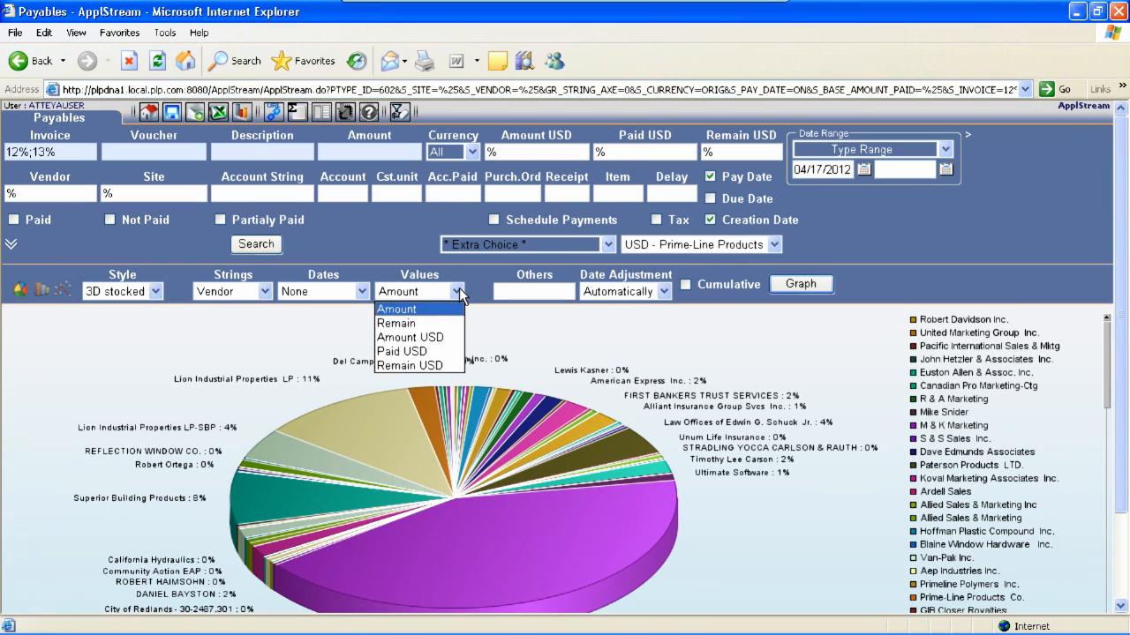
click(457, 291)
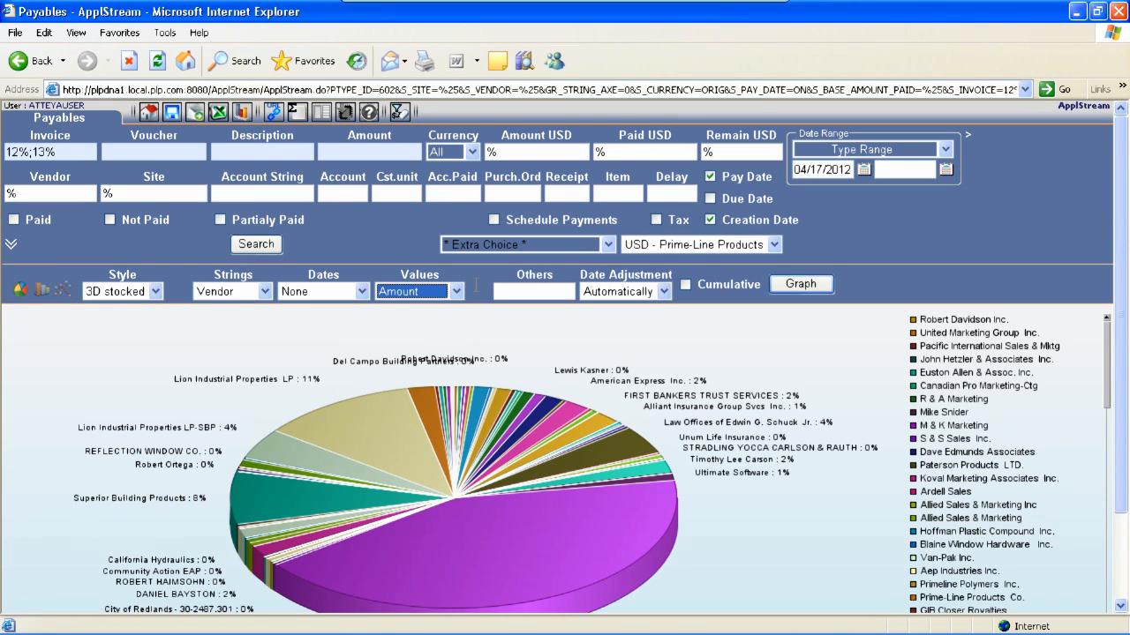
click(503, 274)
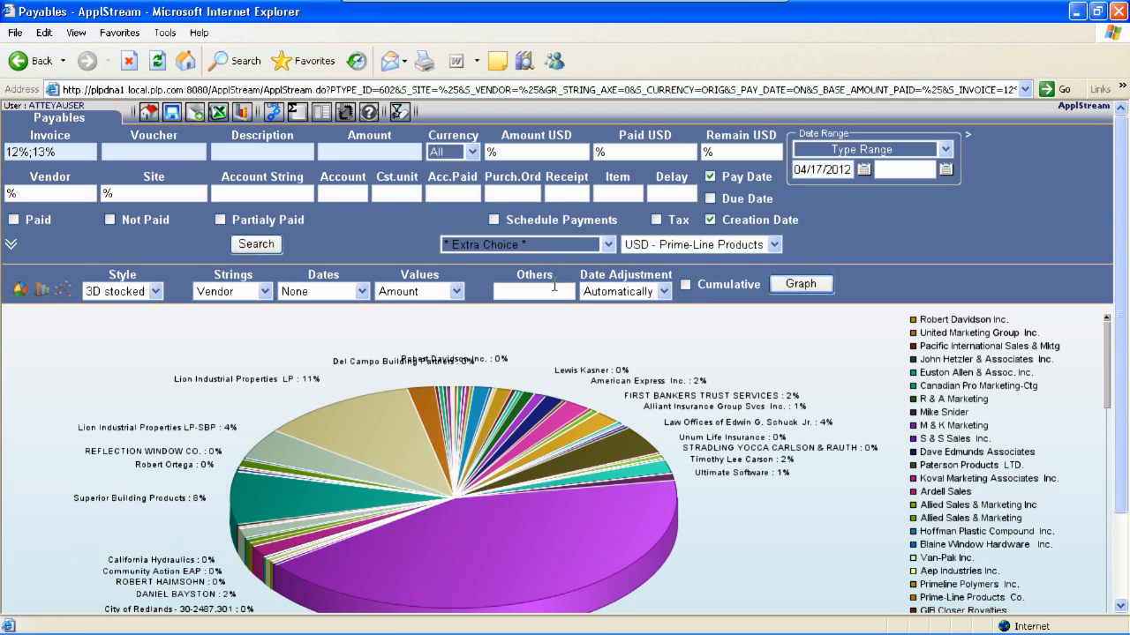
Rotate the 3D pie chart and pull out individual vendor slices
scroll(649, 386, down, 3)
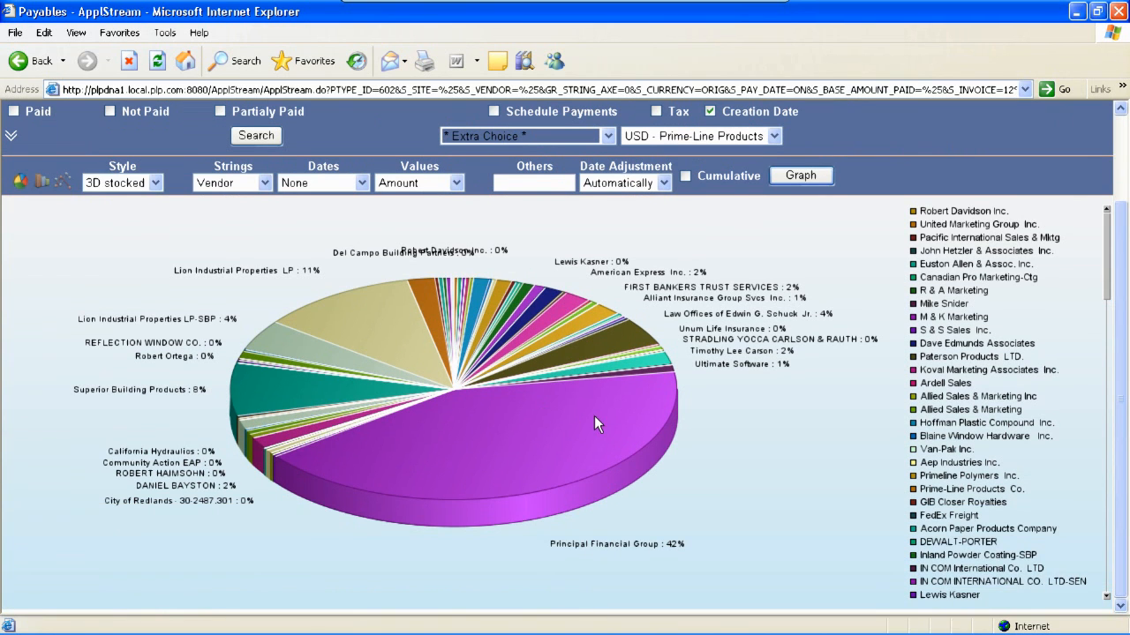
drag(594, 416, 530, 356)
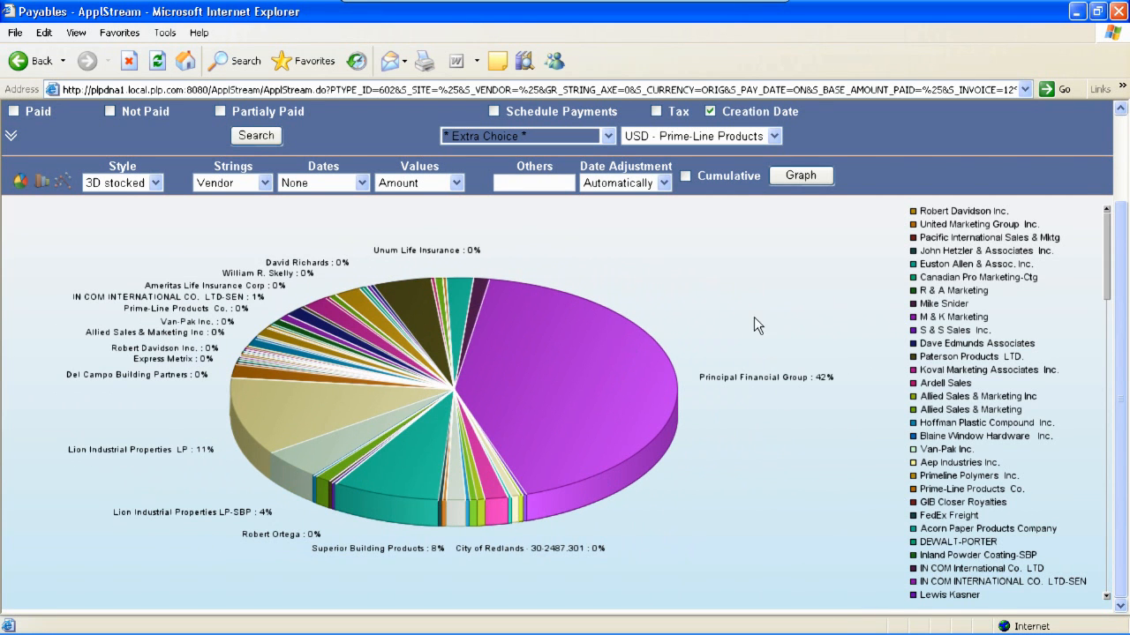
click(390, 458)
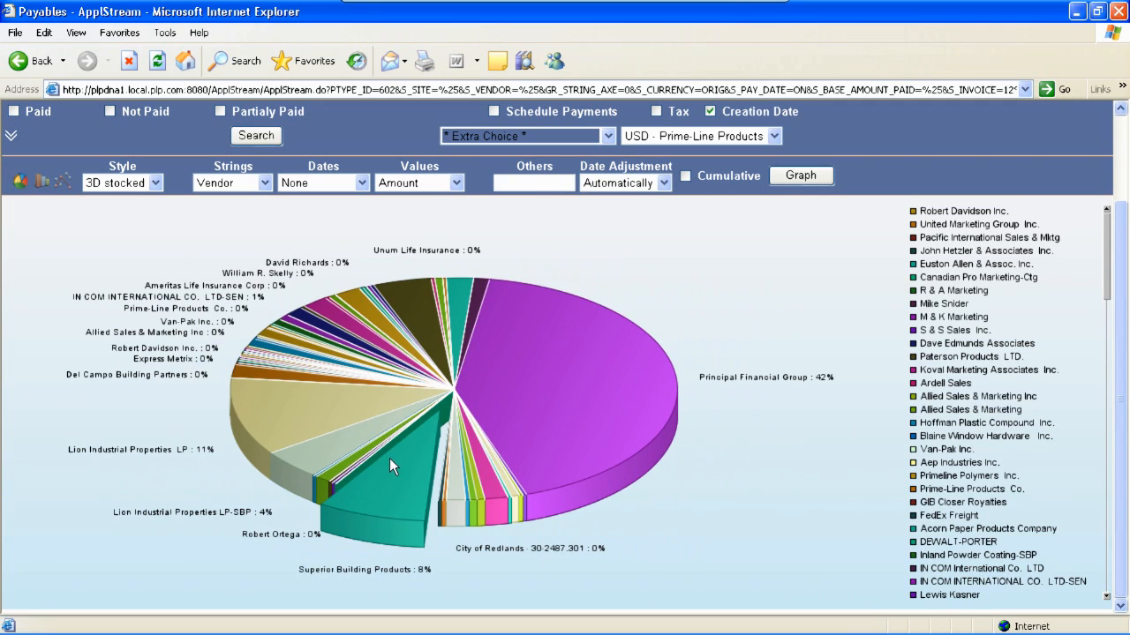
click(274, 415)
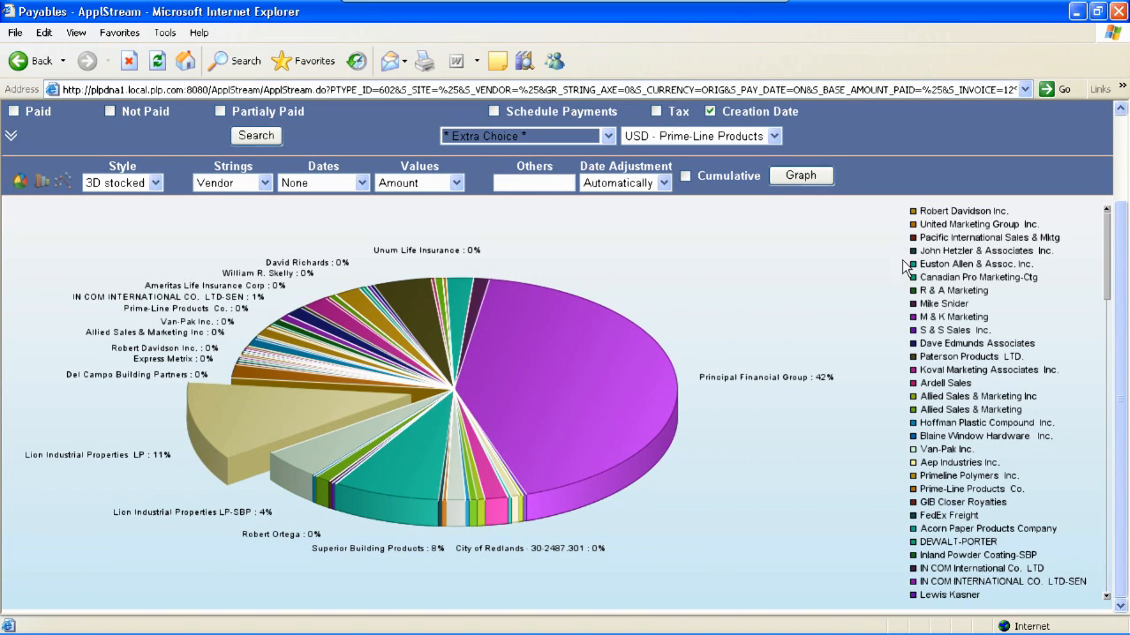
Highlight individual vendors' slices by selecting their legend entries, including Principal Financial Group
click(954, 212)
click(960, 225)
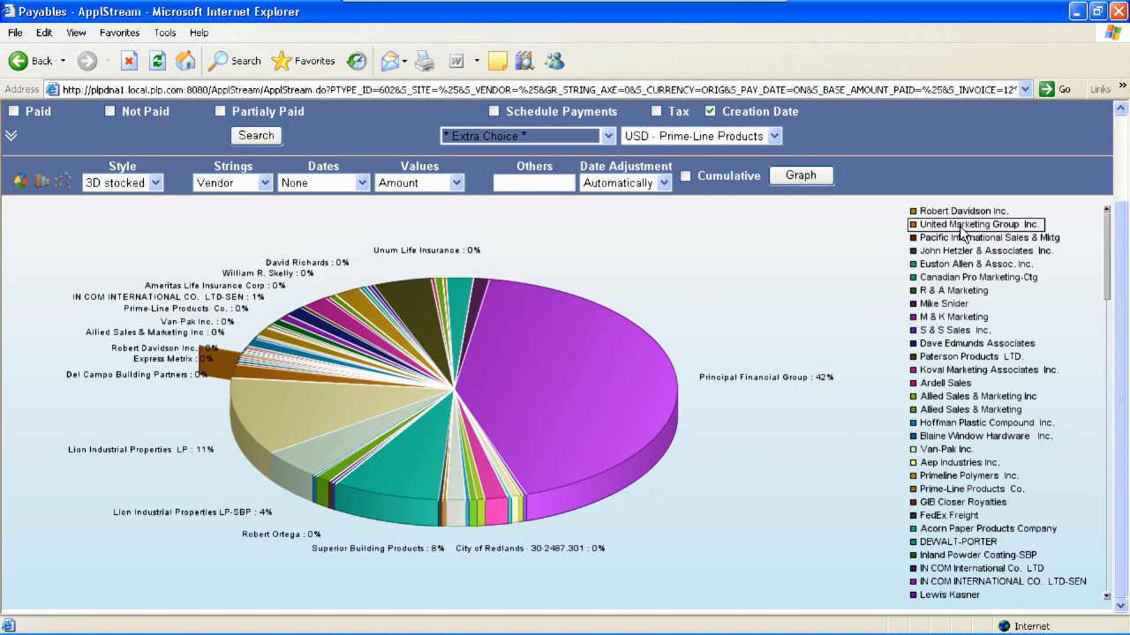
click(965, 238)
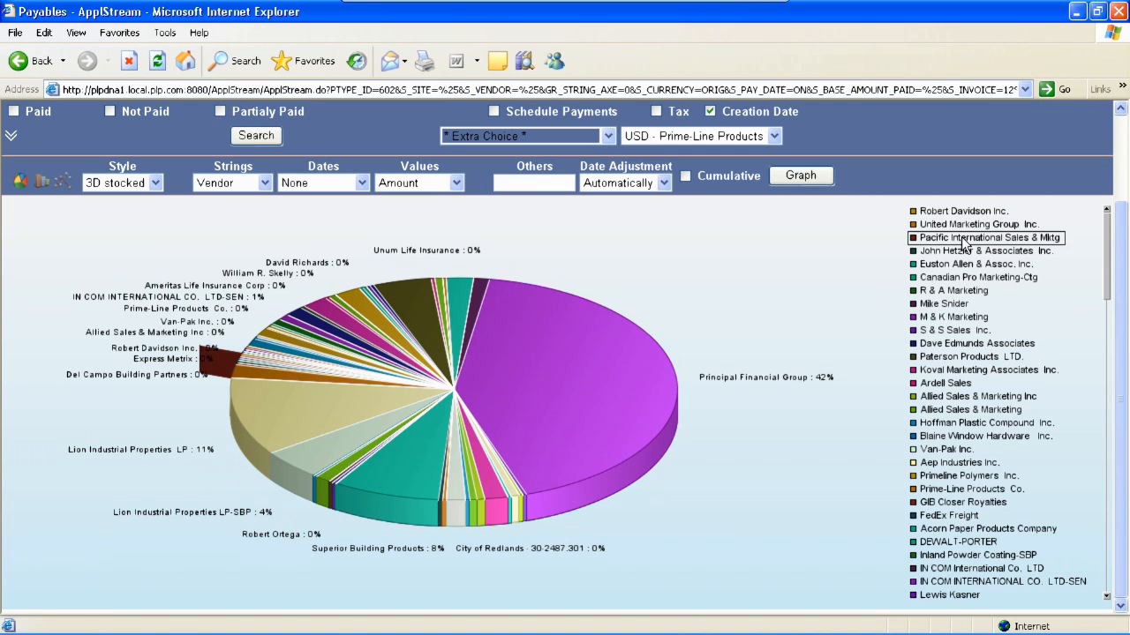
click(566, 375)
drag(1107, 300, 1113, 469)
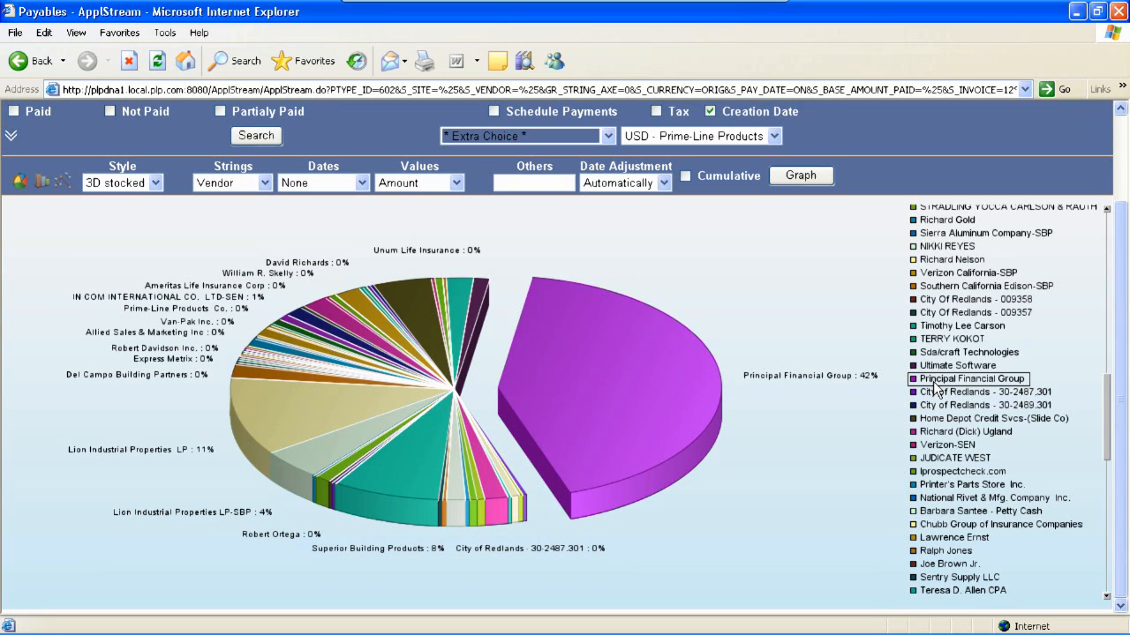
click(757, 268)
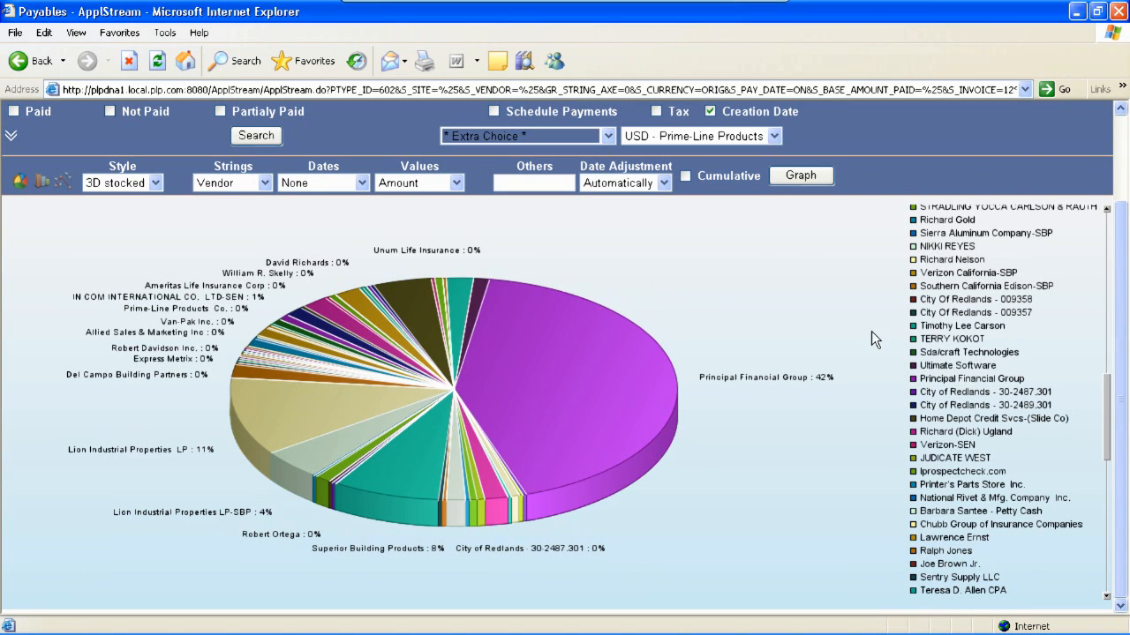
Switch the graph to a 3D bar chart, then an area chart, and scroll along the vendor axis
click(41, 182)
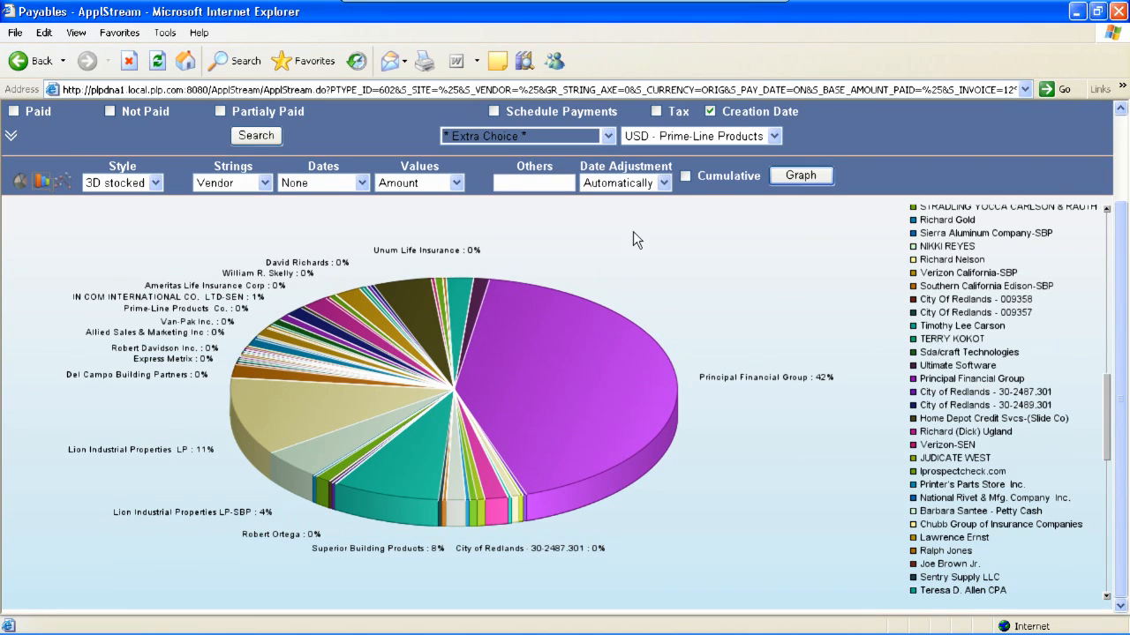
click(805, 176)
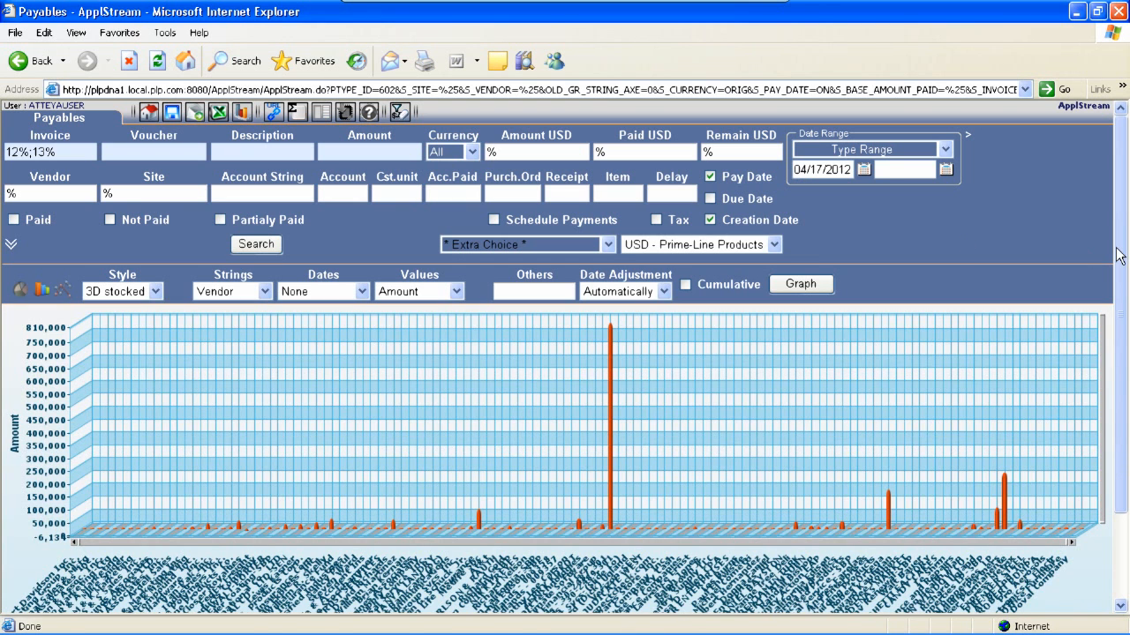
scroll(1119, 254, down, 3)
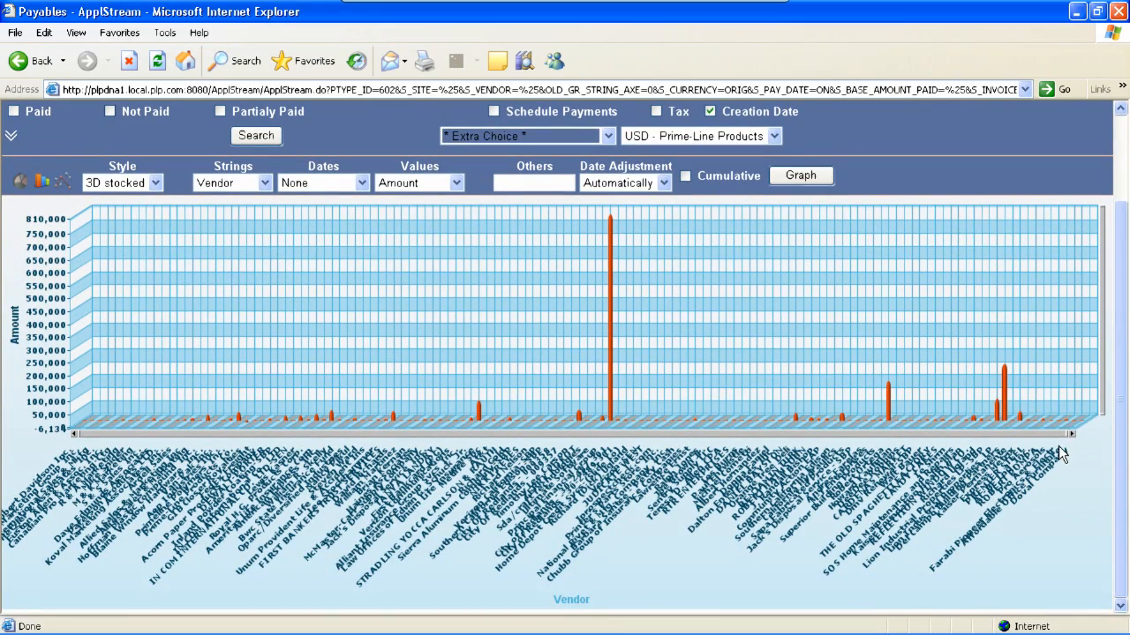
drag(1066, 436, 726, 427)
click(798, 174)
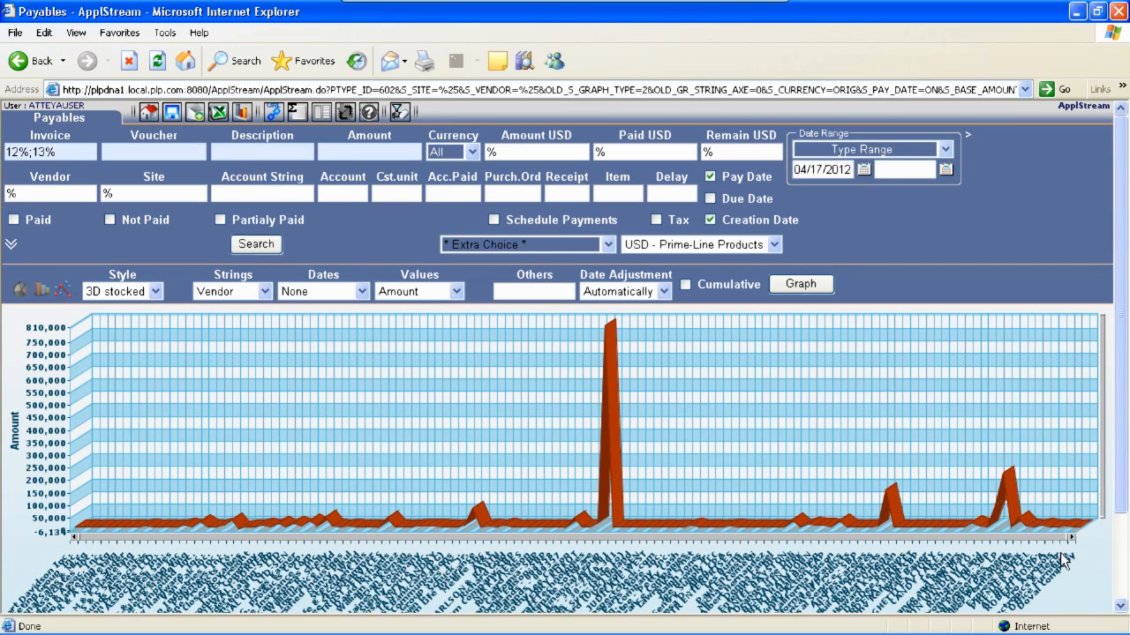
drag(1070, 538, 680, 530)
Redraw the graph as a pie chart with Values set to Paid USD
click(20, 289)
click(823, 284)
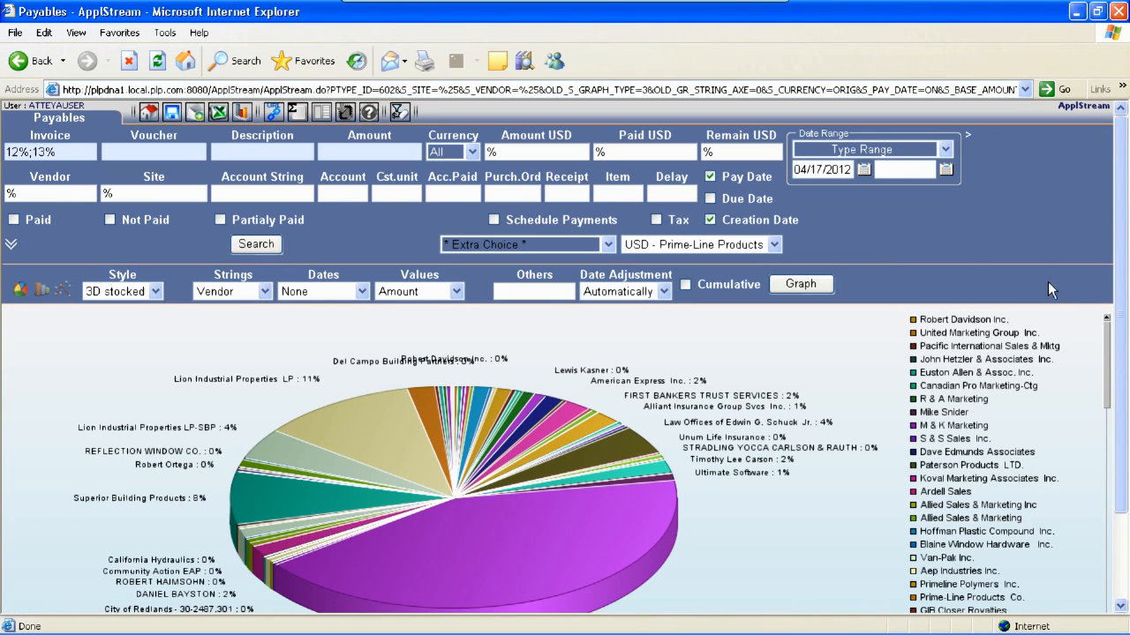
scroll(1122, 289, down, 3)
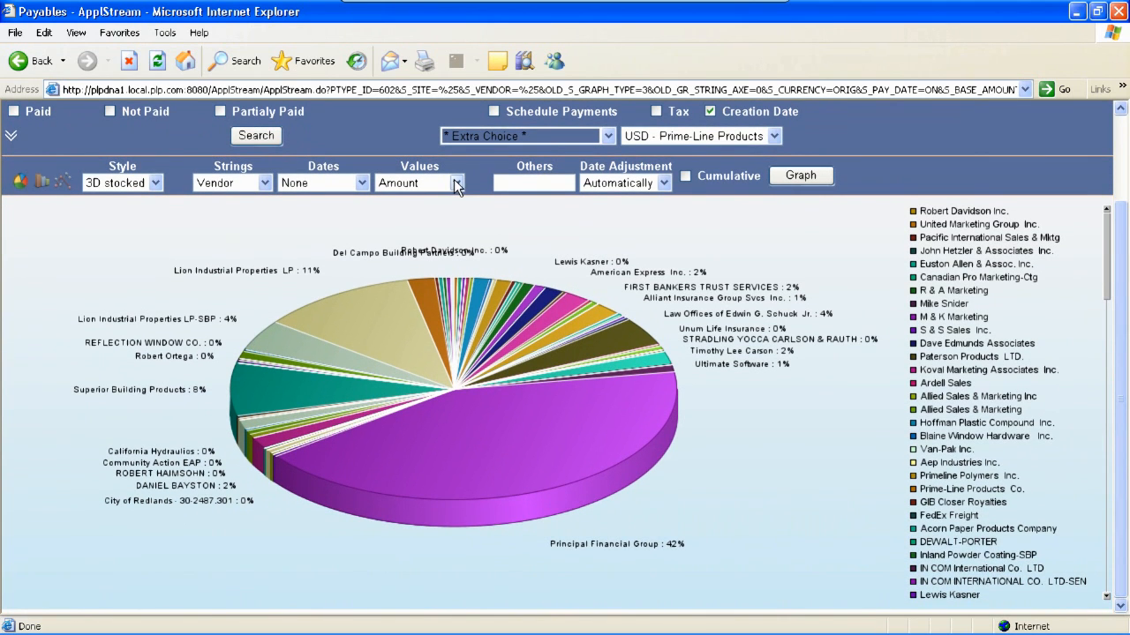
click(455, 182)
click(387, 250)
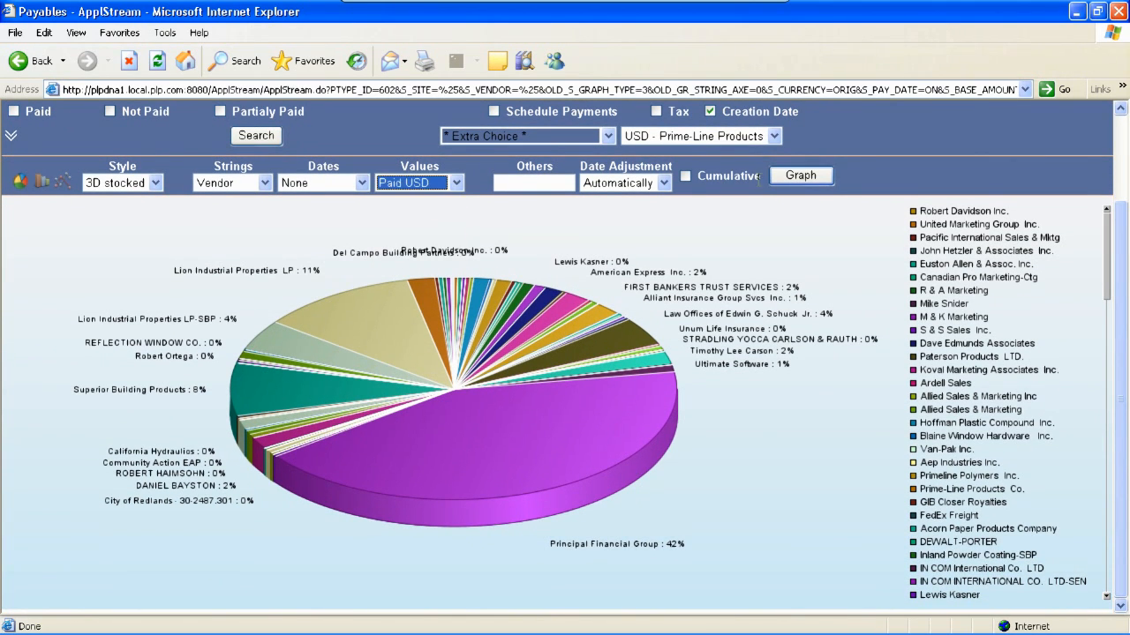
click(800, 175)
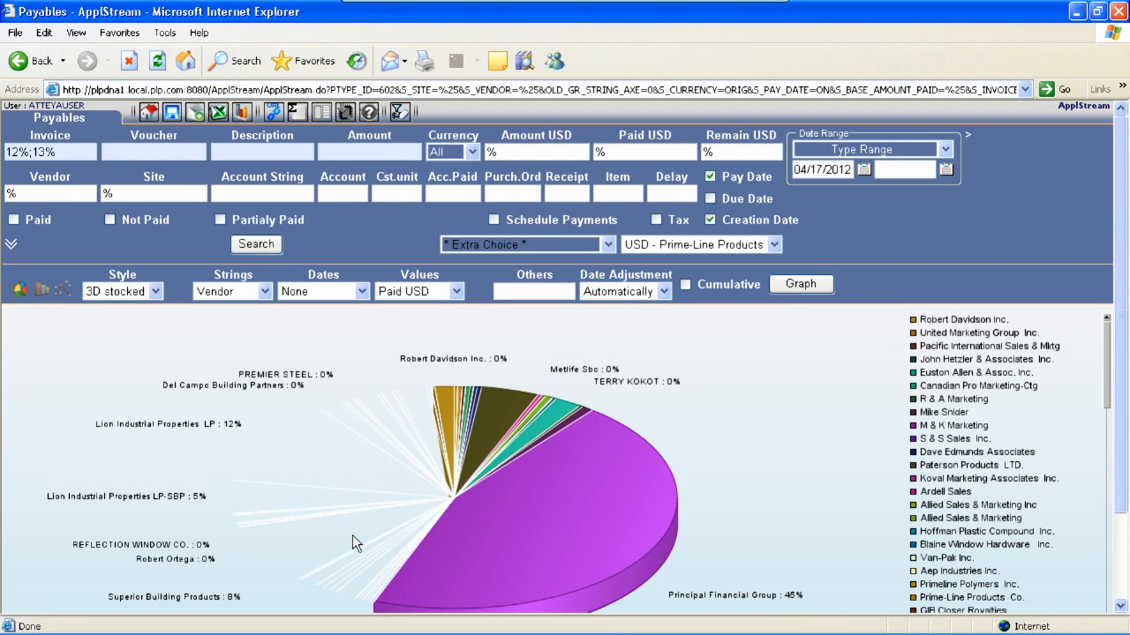
Filter the payables to a Paid USD of >0 and rerun the graph
click(522, 145)
key(Tab)
text(>0)
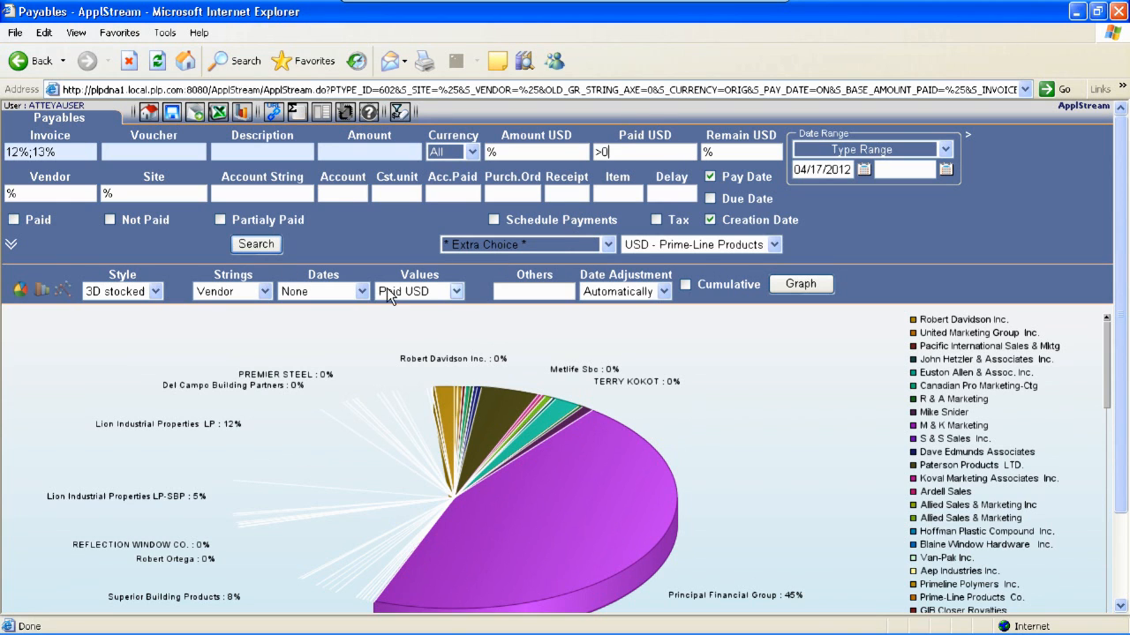
key(Return)
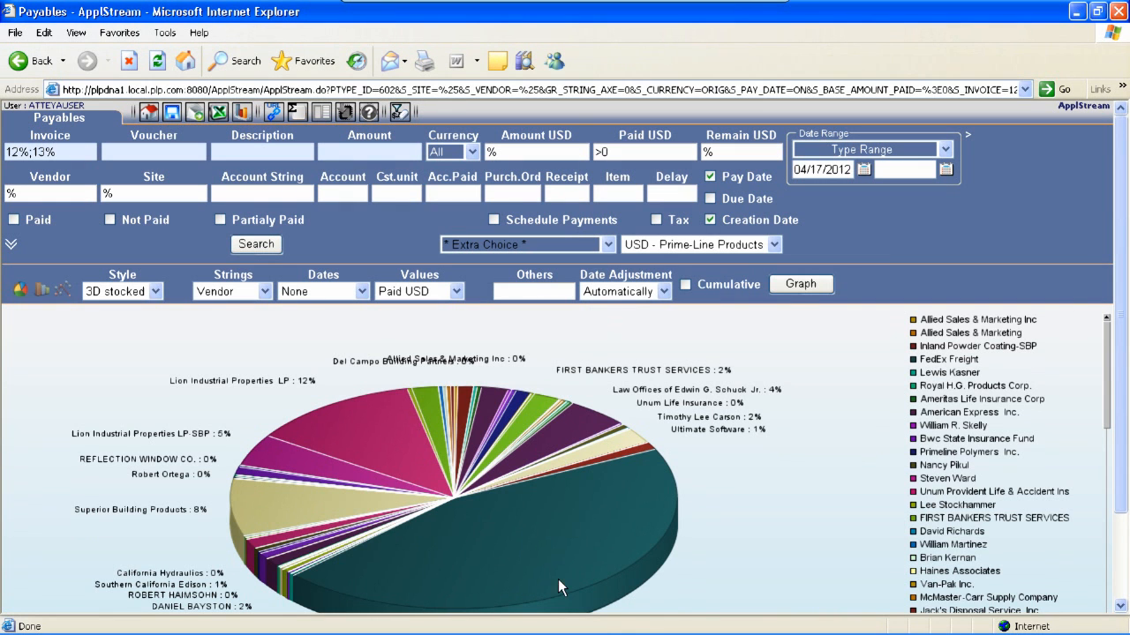
Clear the Paid USD filter and run the search again
mouse_move(1125, 355)
mouse_down()
mouse_move(1127, 457)
mouse_move(1126, 353)
mouse_up()
drag(607, 152, 536, 148)
text(*)
click(252, 247)
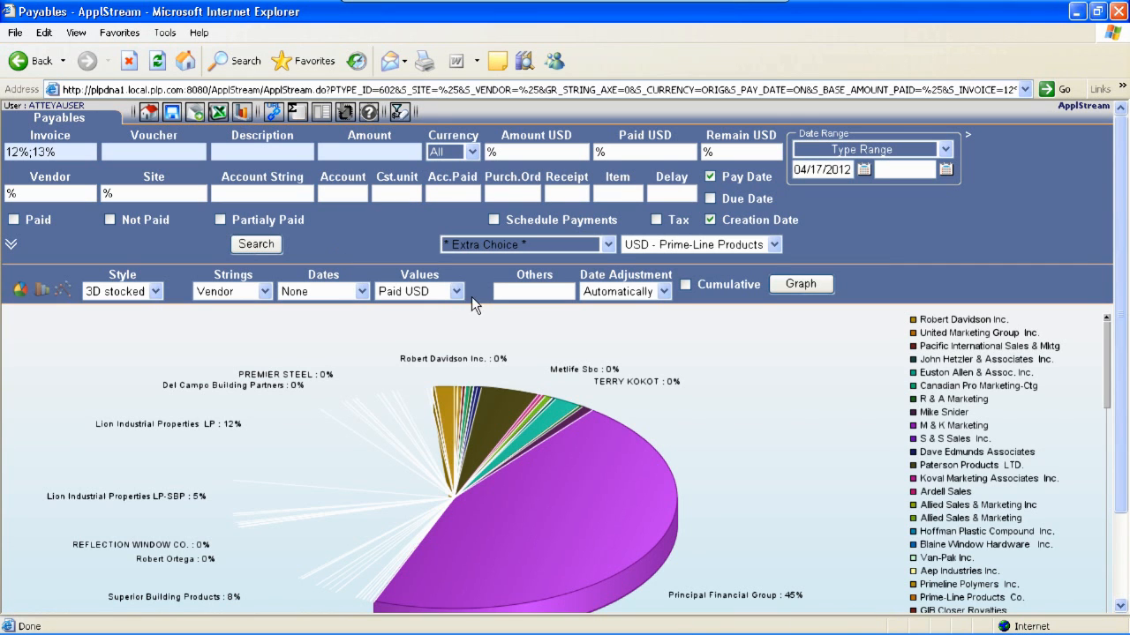
Set Values back to Amount and Others to 10000, then redraw the graph
click(457, 292)
click(405, 302)
click(815, 279)
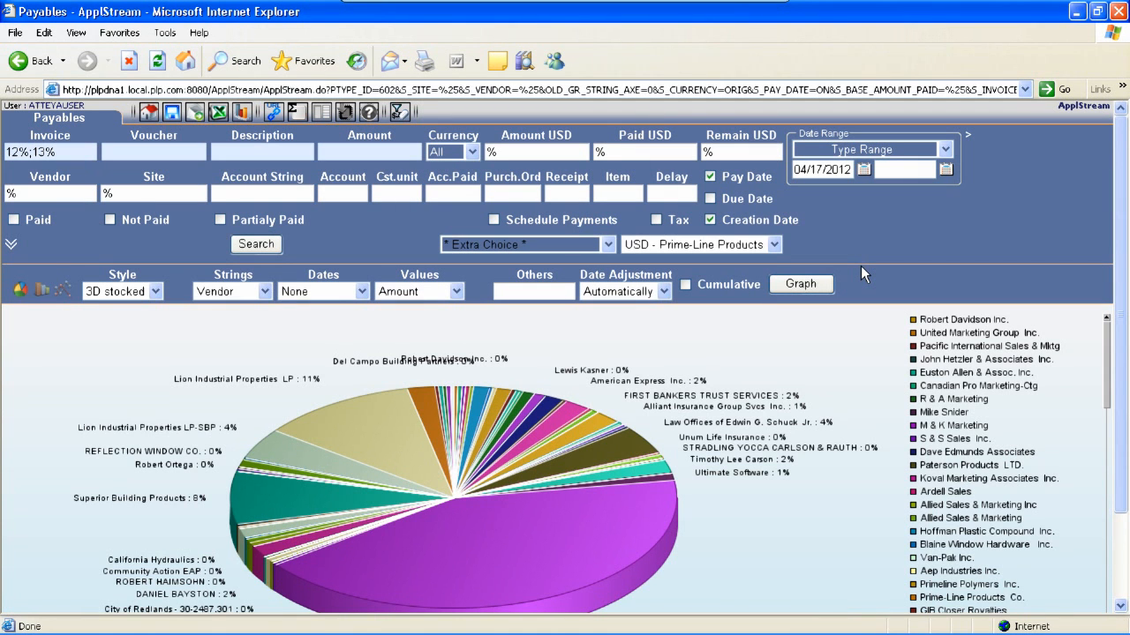
click(523, 290)
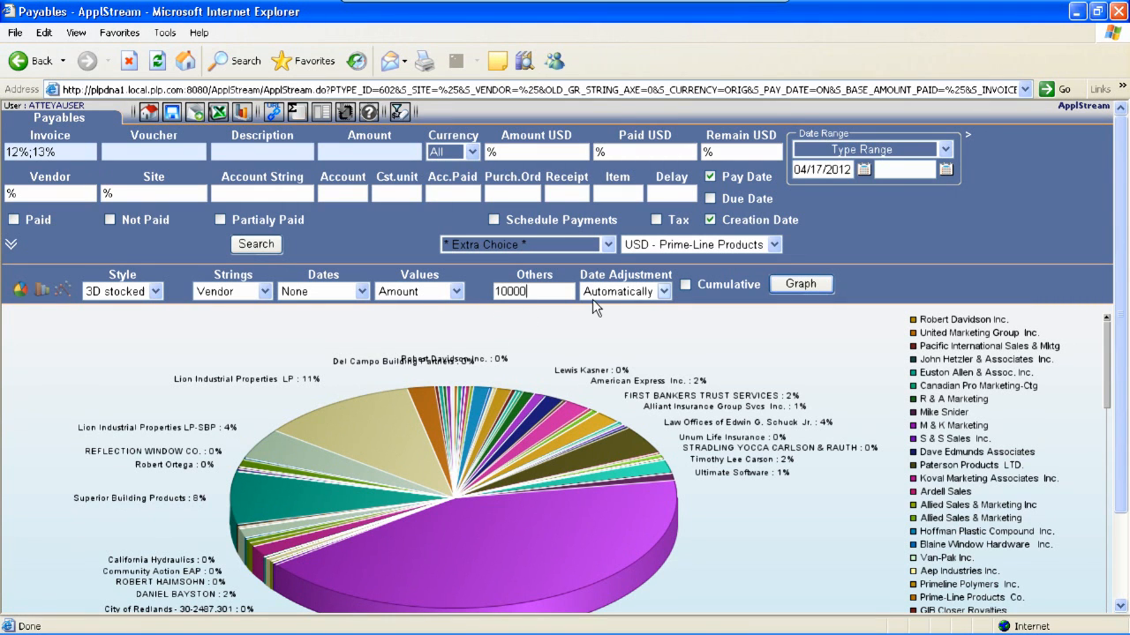
click(796, 283)
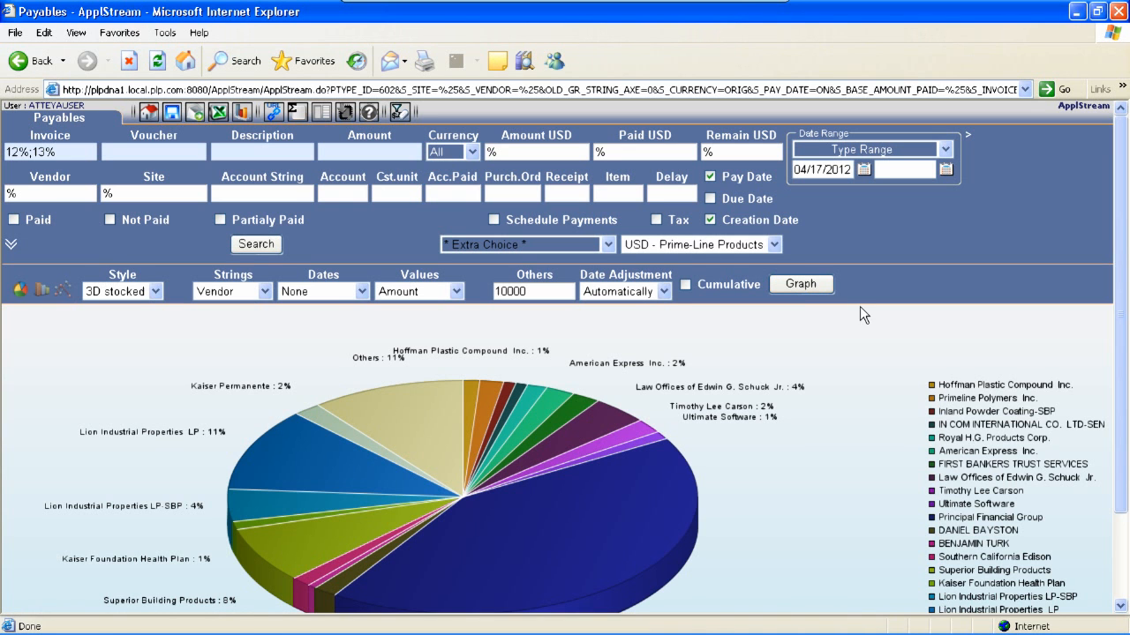
Pull out the Others slice of the pie chart through its legend entry
drag(1122, 364, 1125, 466)
click(945, 530)
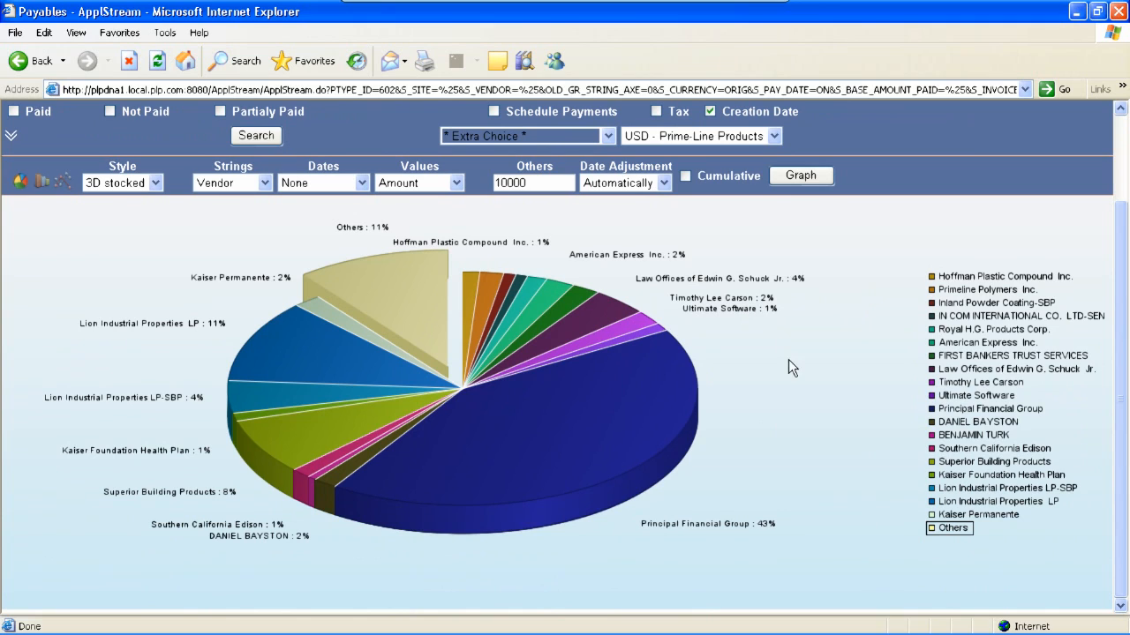
click(798, 381)
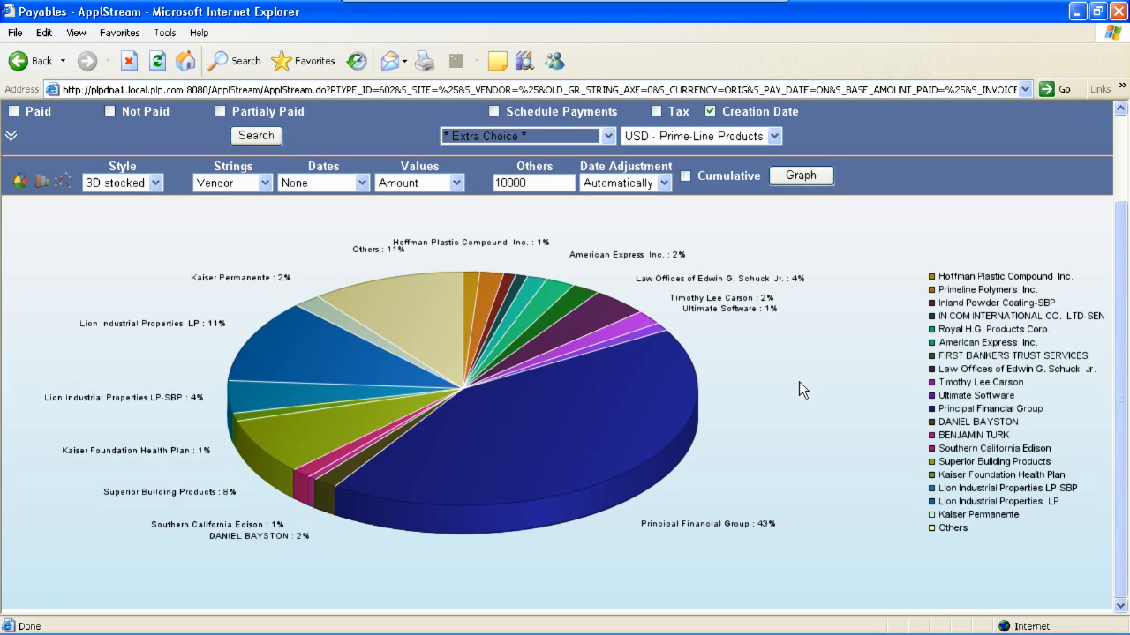
drag(1122, 401, 1117, 292)
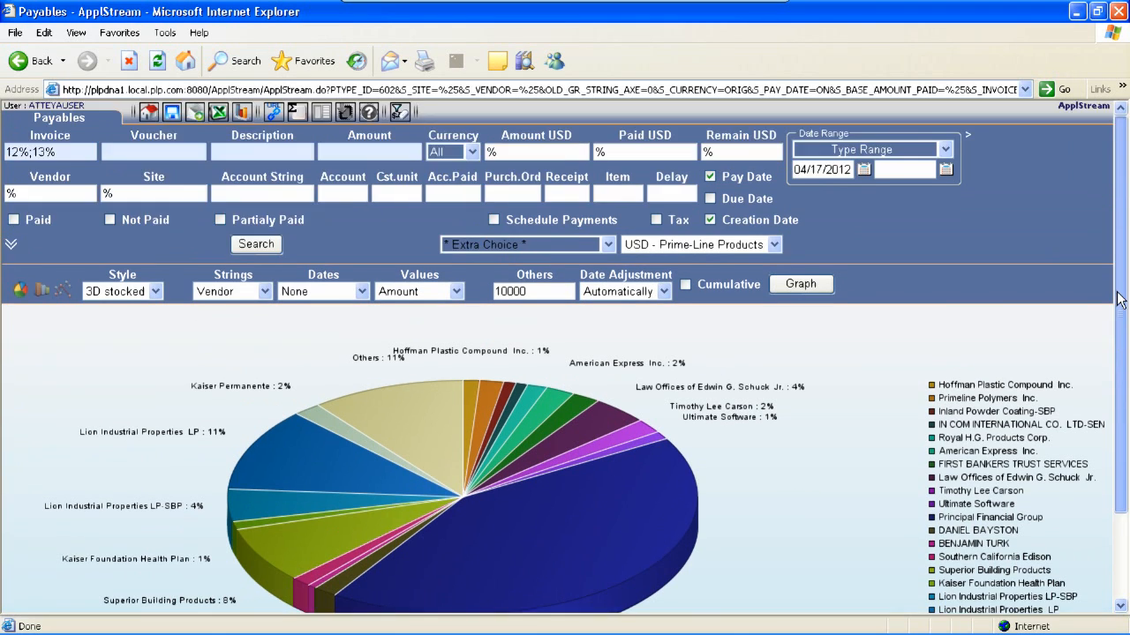
Return to the main menu and open the saved Graph - Payables report from the saved reports list
click(149, 115)
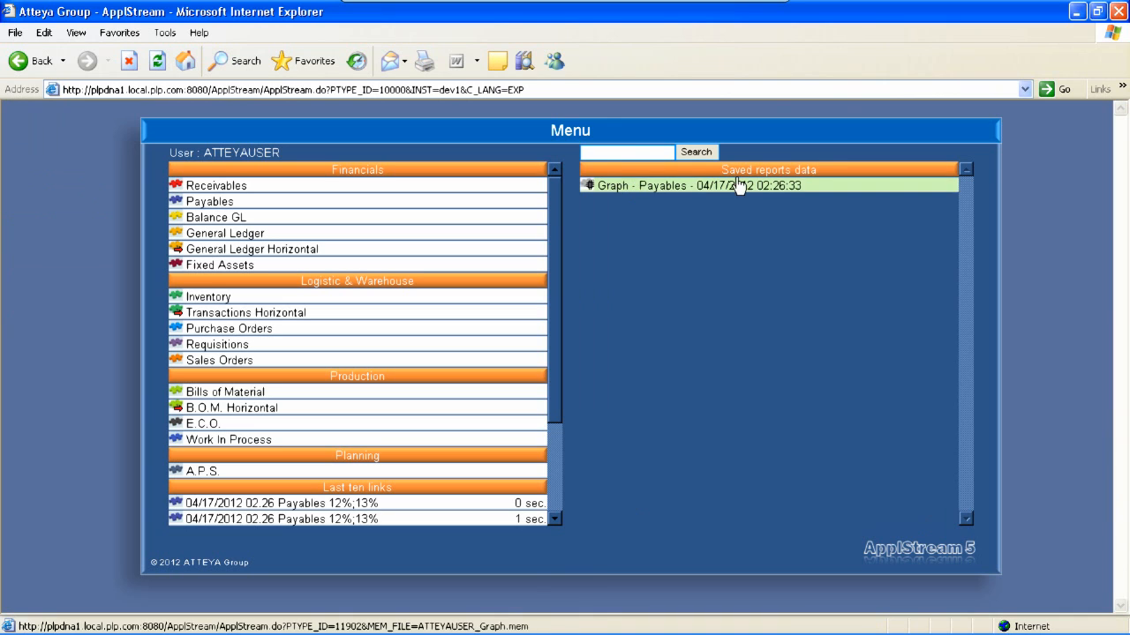
drag(724, 168, 802, 171)
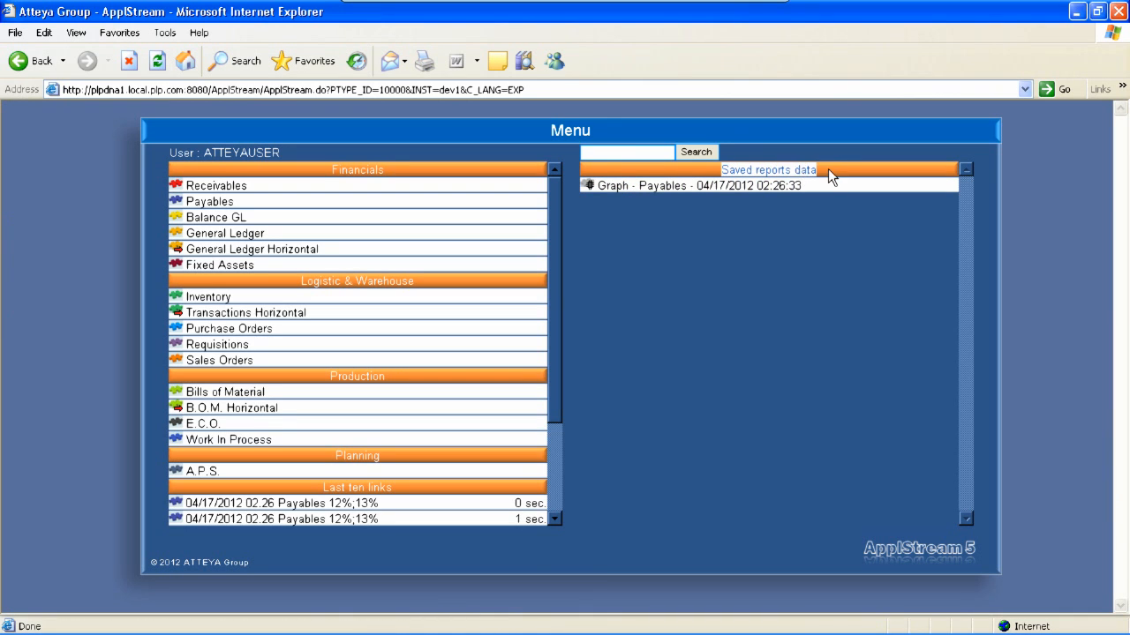
click(830, 173)
click(657, 190)
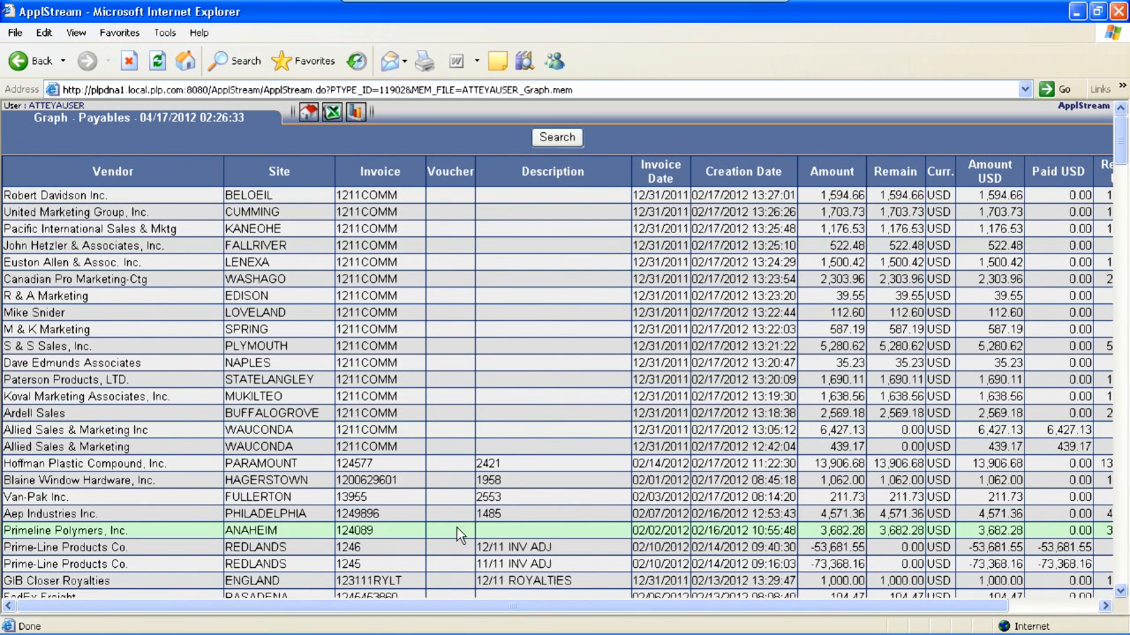
drag(462, 605, 406, 607)
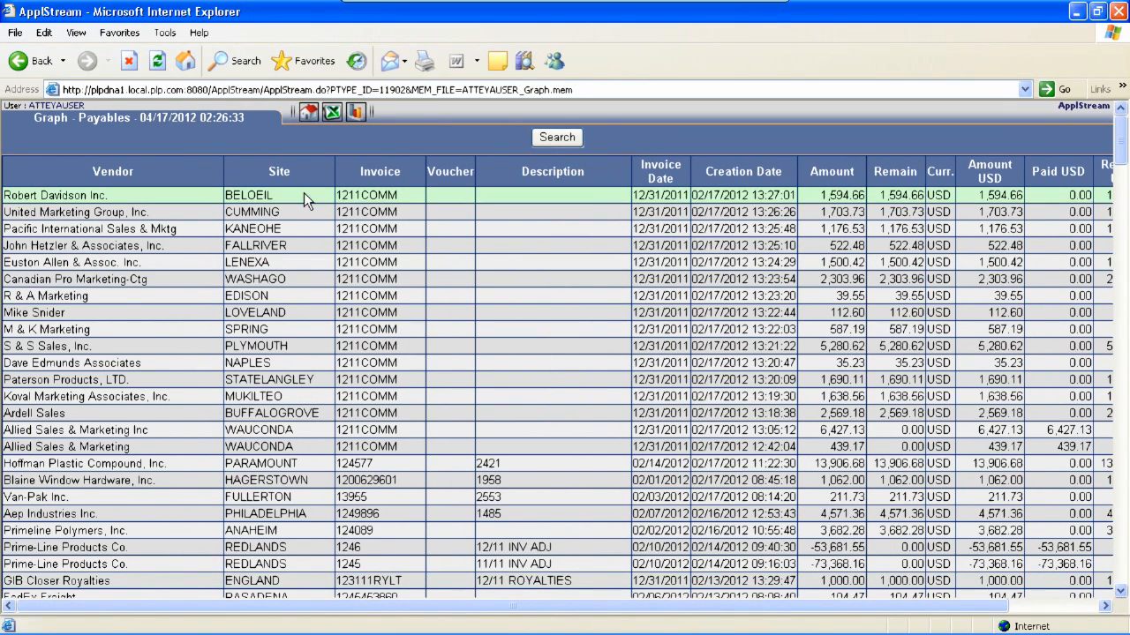
Open the graph view of the saved report, set Others to 10000 and draw the graph
click(355, 111)
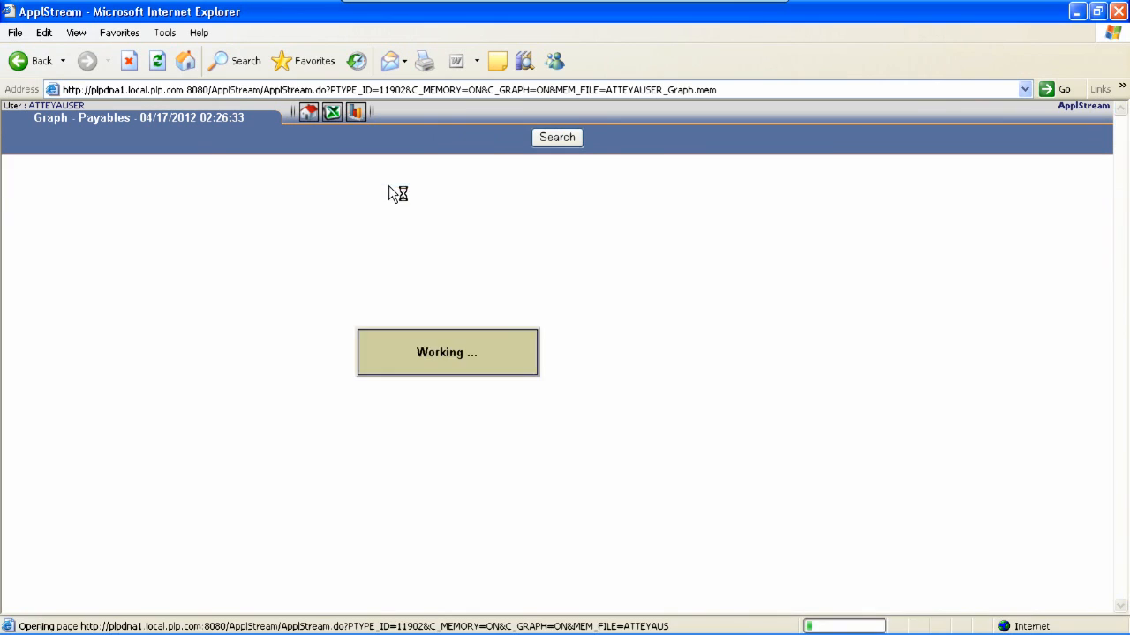
click(502, 182)
text(10000)
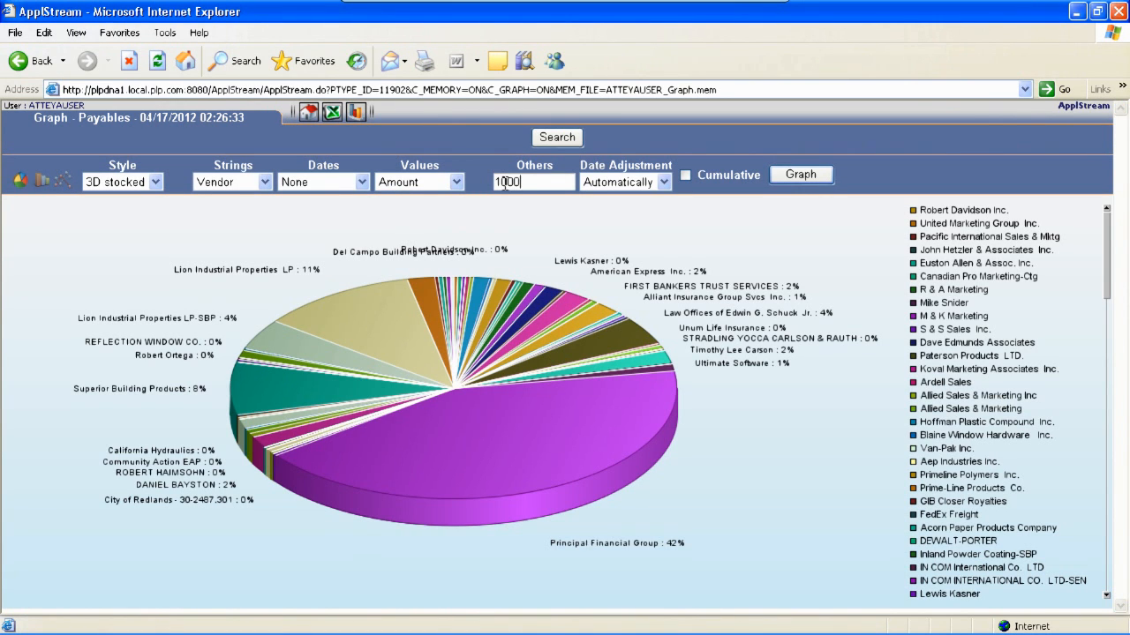
click(782, 174)
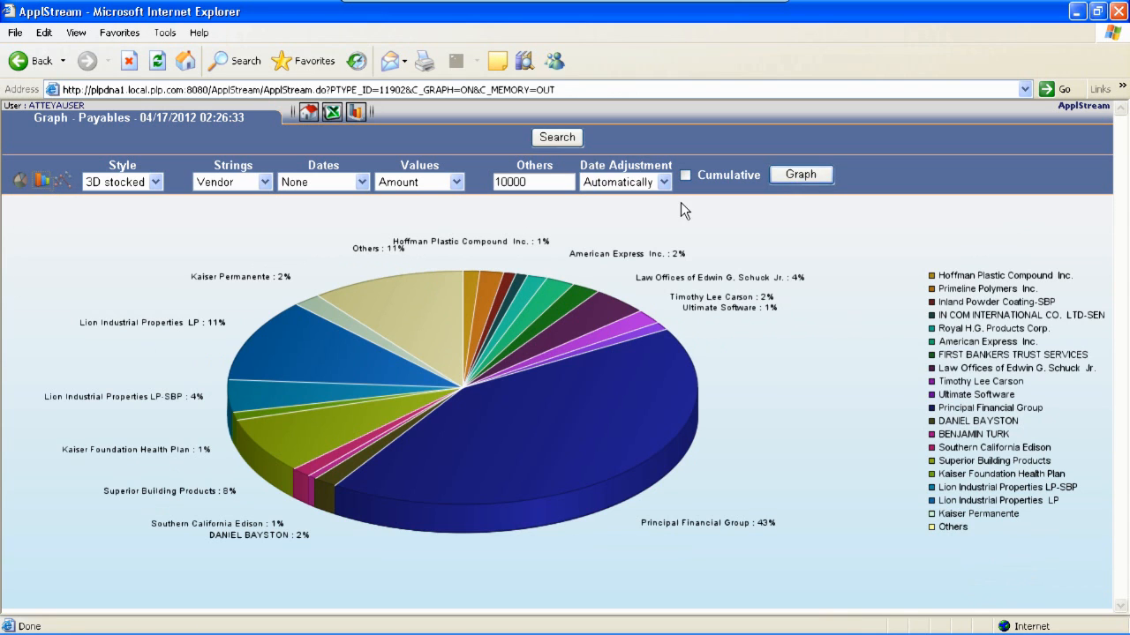
Switch the vendor graph to a bar chart and then to a line chart
click(802, 175)
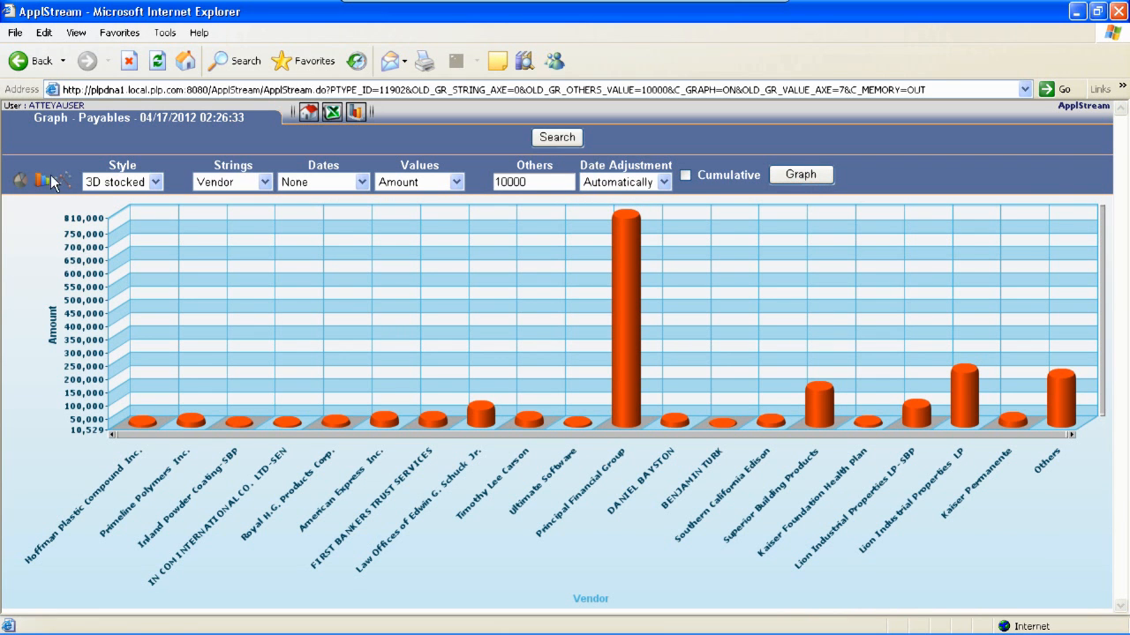
click(780, 177)
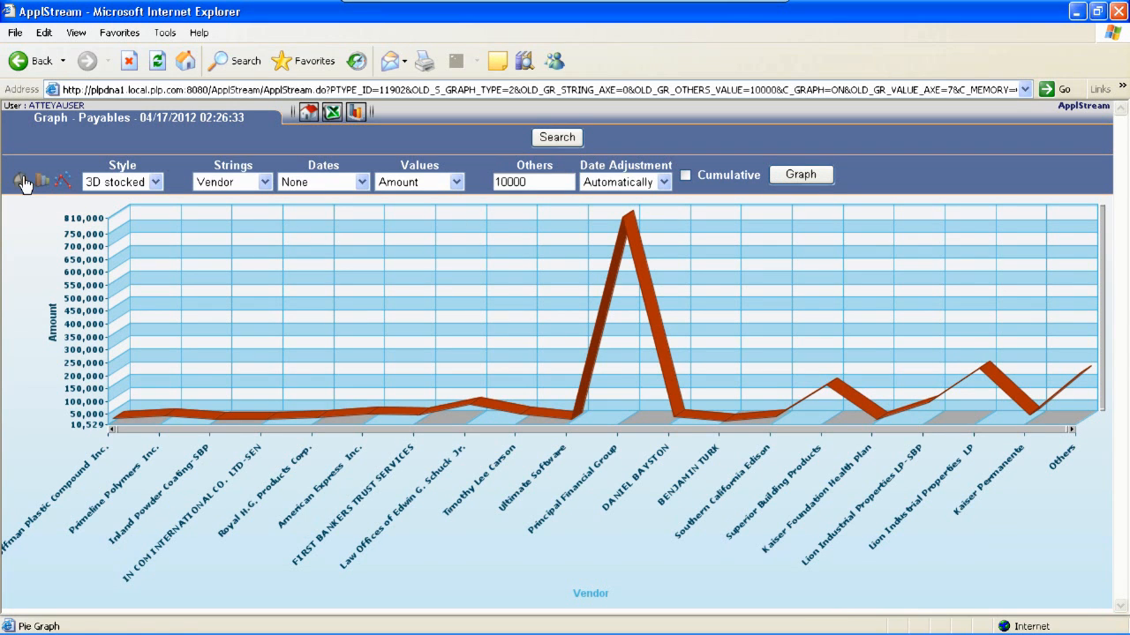
Group the graph by Site instead of Vendor, redraw it as a pie chart and then as a bar chart
click(231, 182)
click(211, 208)
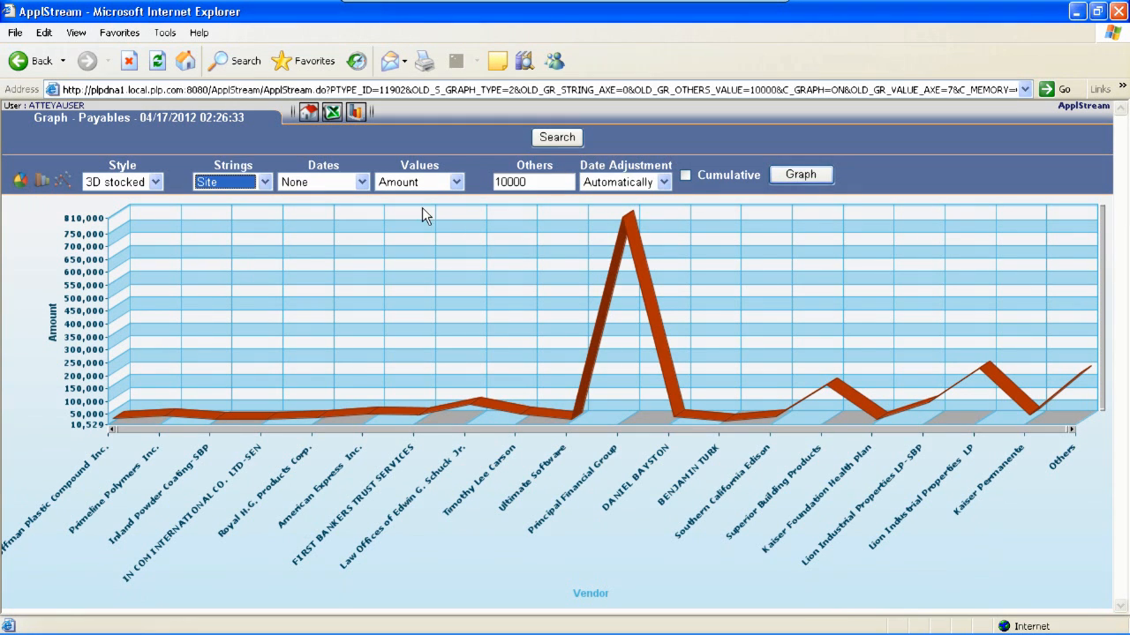
click(794, 177)
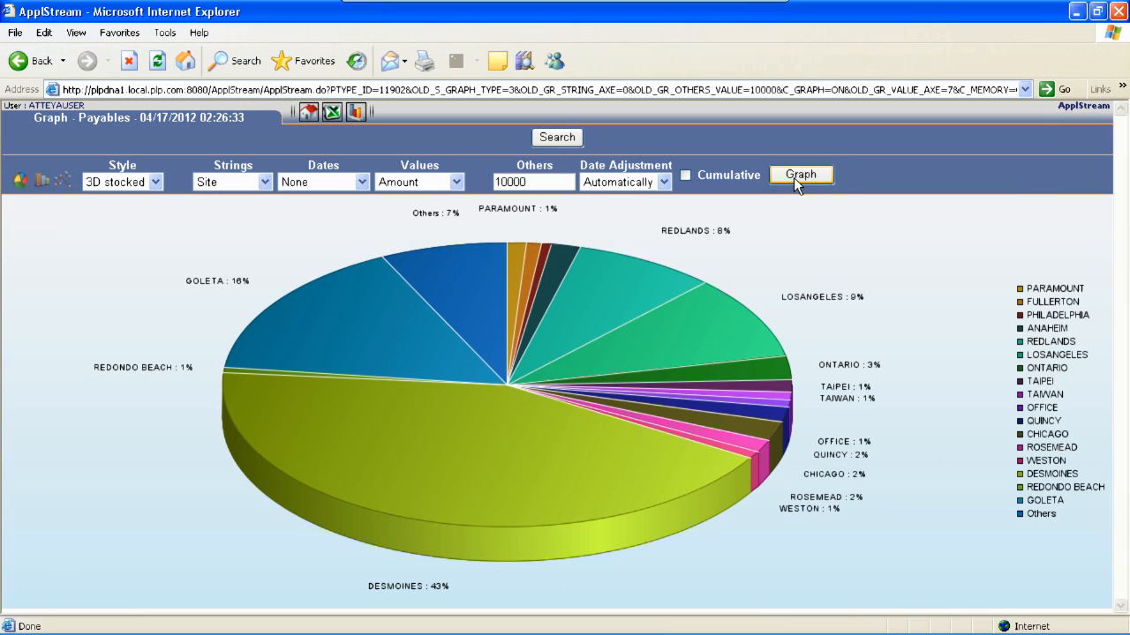
click(42, 180)
click(819, 174)
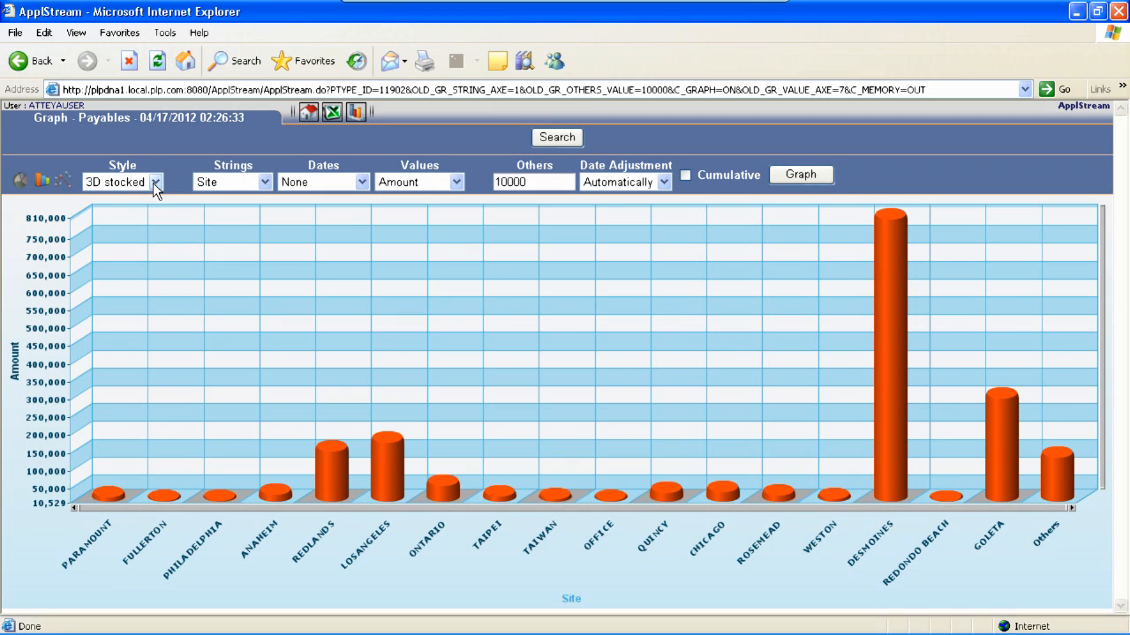
Set Strings back to Vendor and Dates to Invoice Date, then redraw the graph
click(267, 182)
click(221, 242)
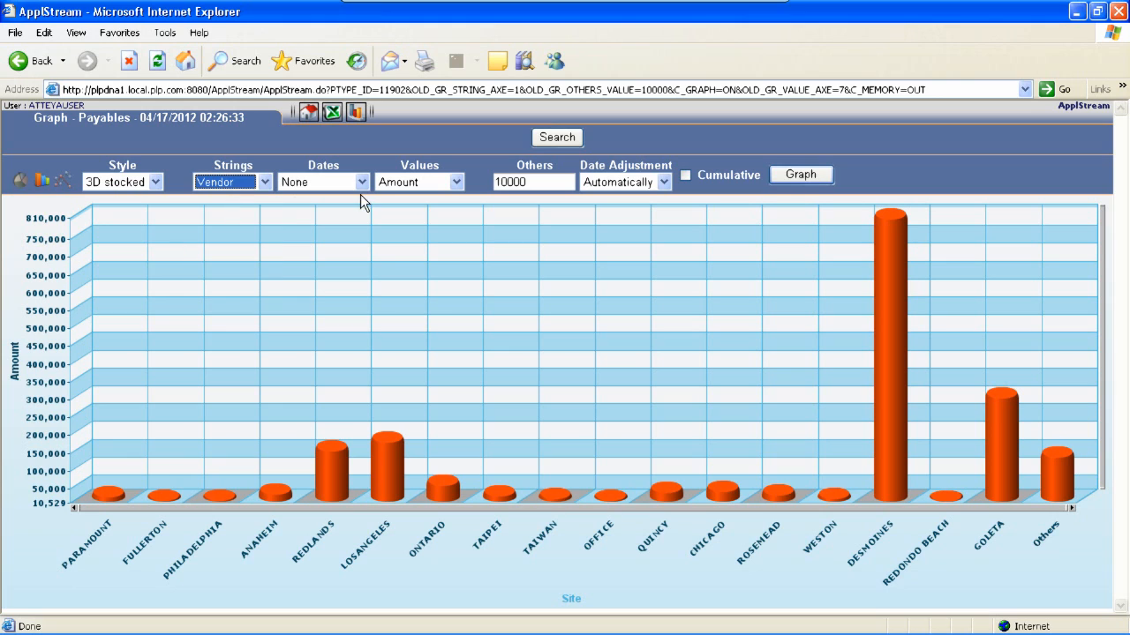
click(362, 182)
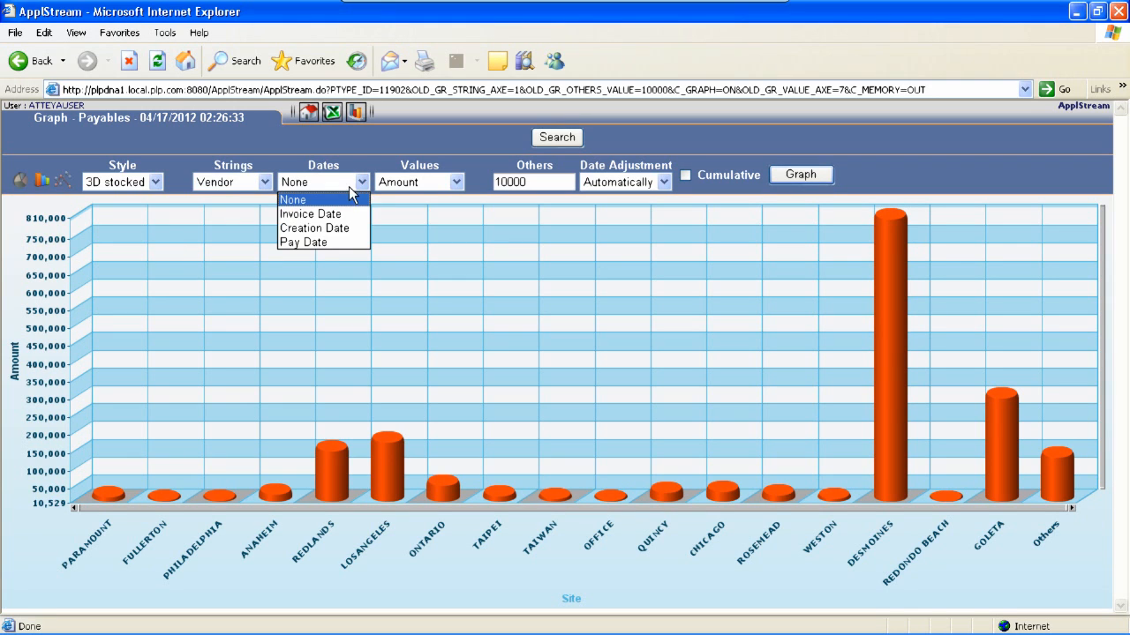
click(299, 219)
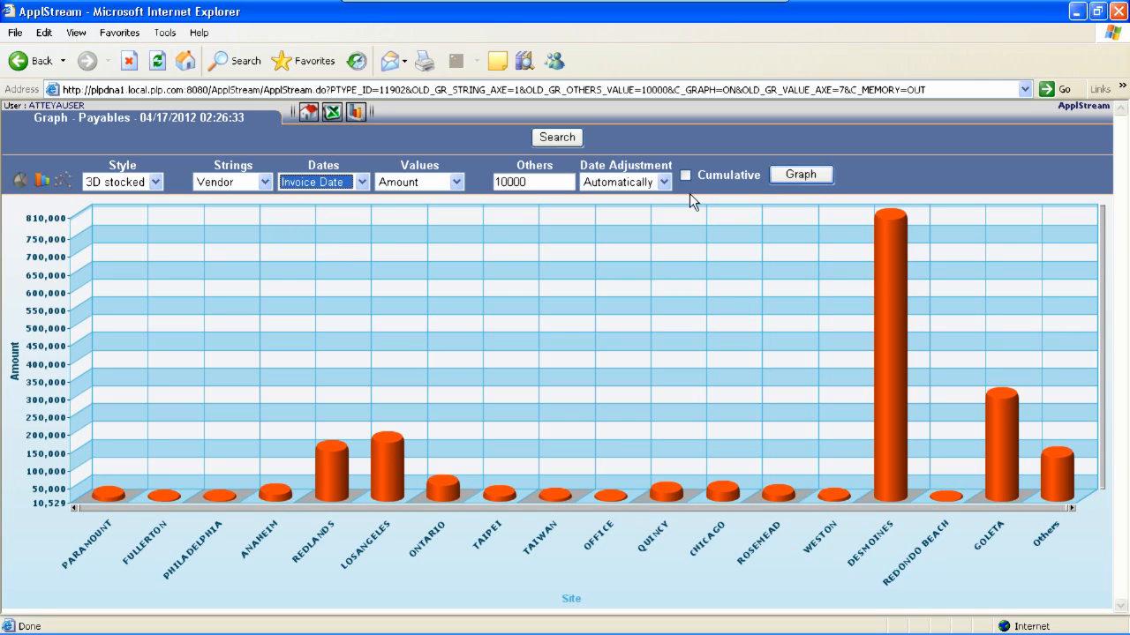
click(785, 174)
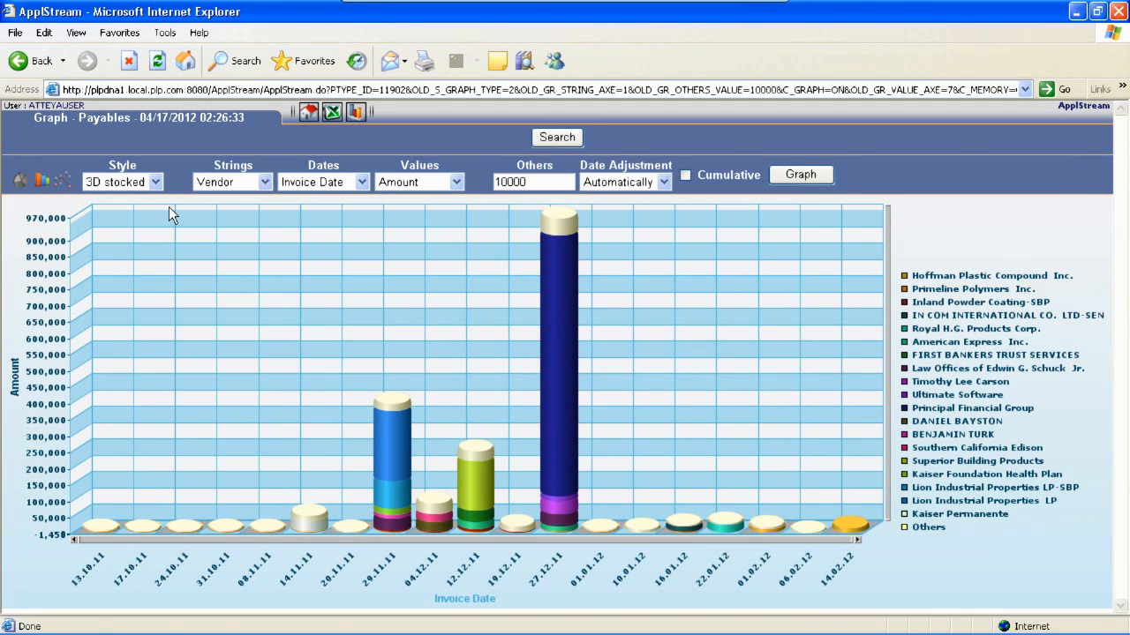
Change the graph style to 3D behind and redraw the graph
click(154, 182)
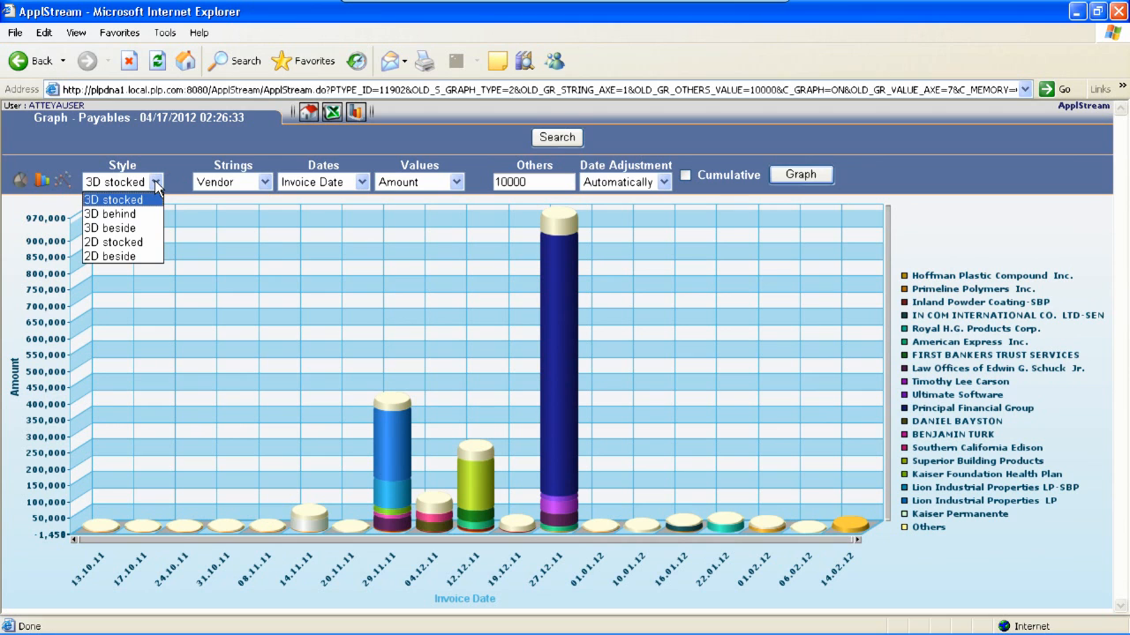
click(114, 211)
click(797, 174)
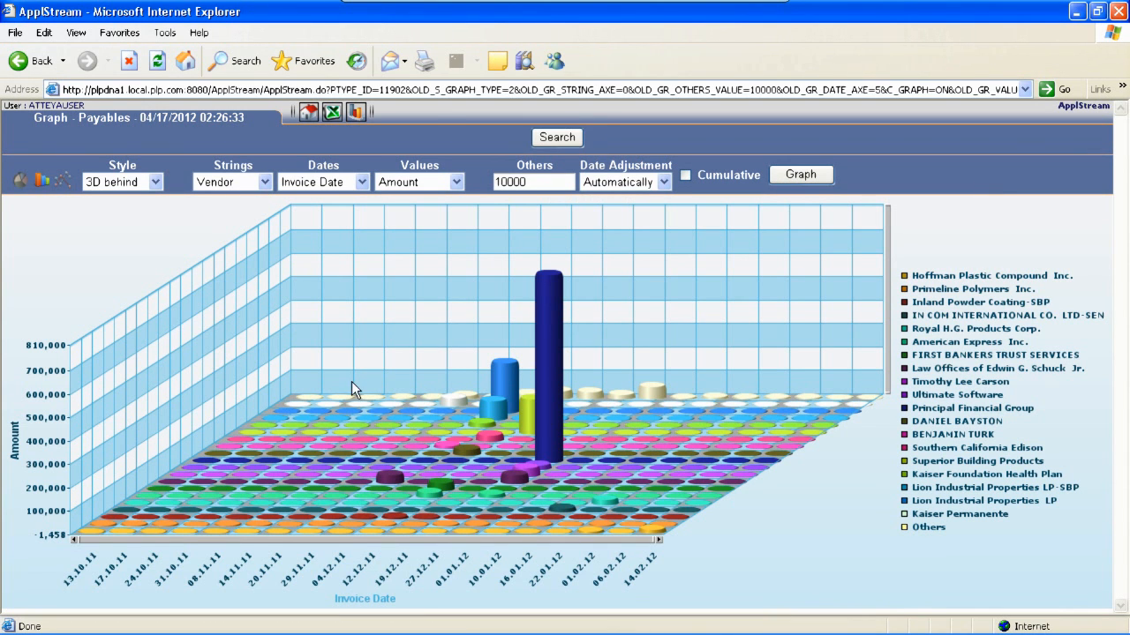
mouse_move(532, 405)
mouse_move(919, 411)
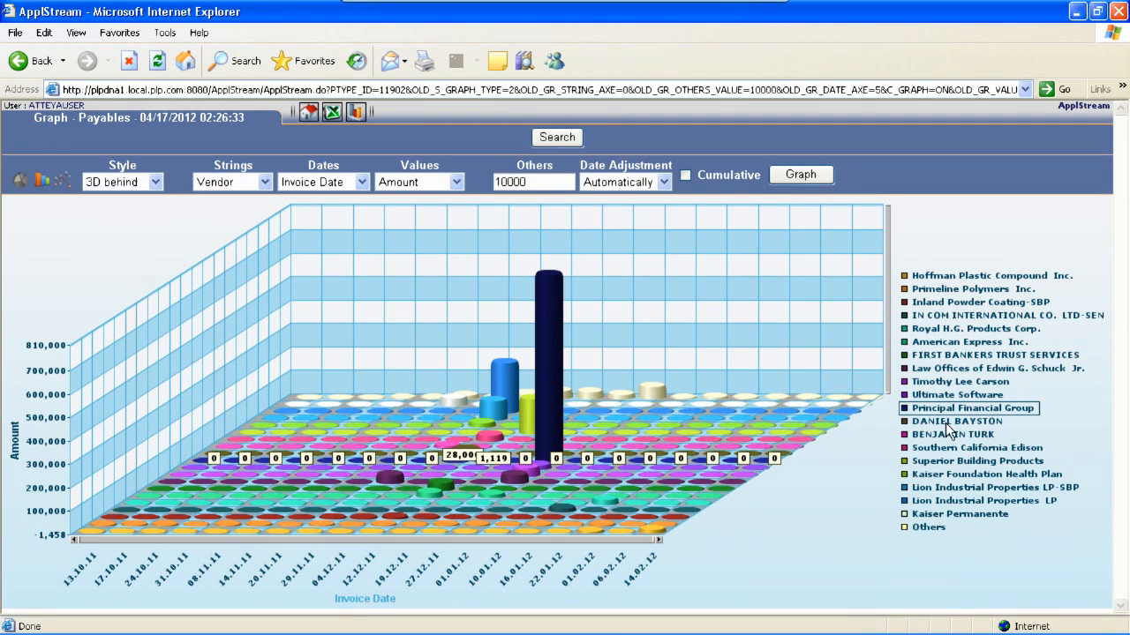
Change the graph style to 3D beside, redraw it, and scroll through the chart horizontally and vertically
click(155, 182)
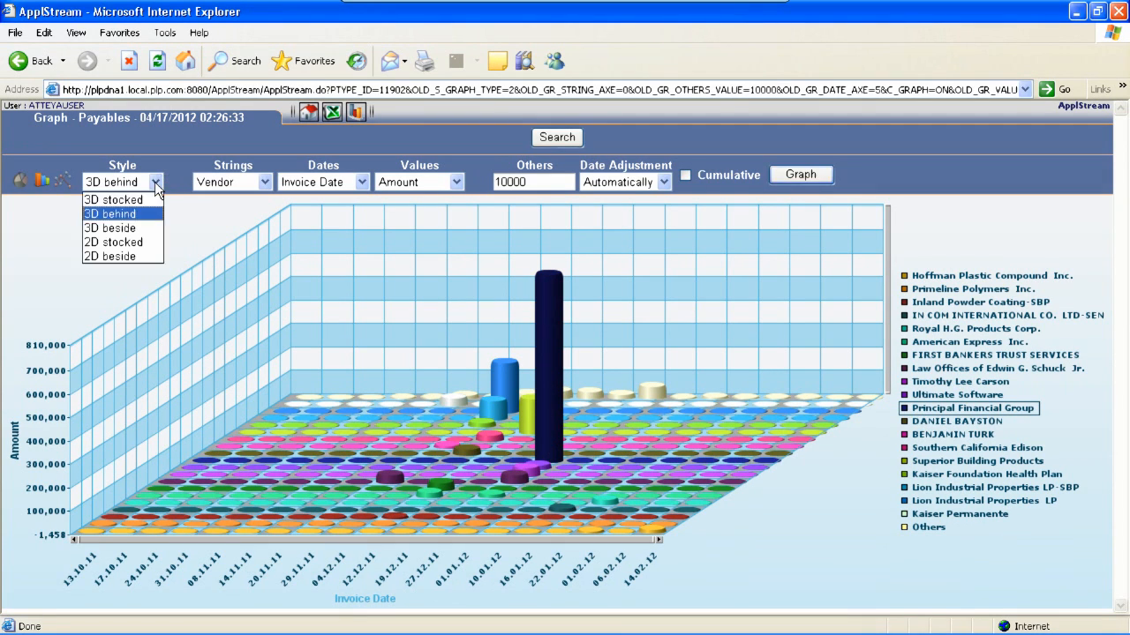
click(118, 228)
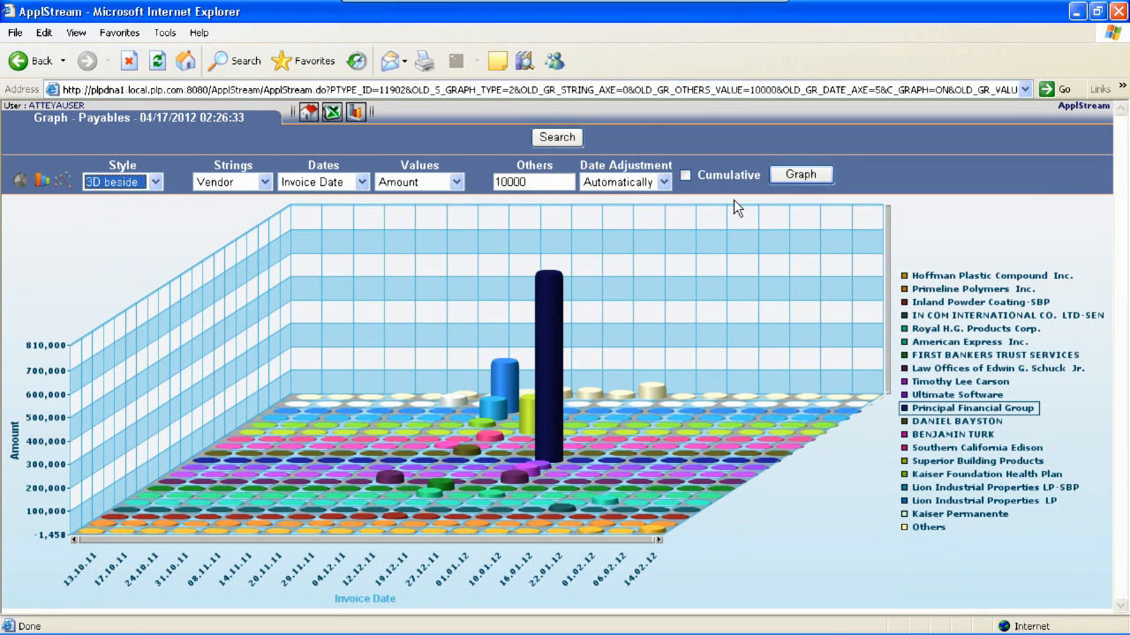
click(793, 176)
drag(851, 540, 206, 545)
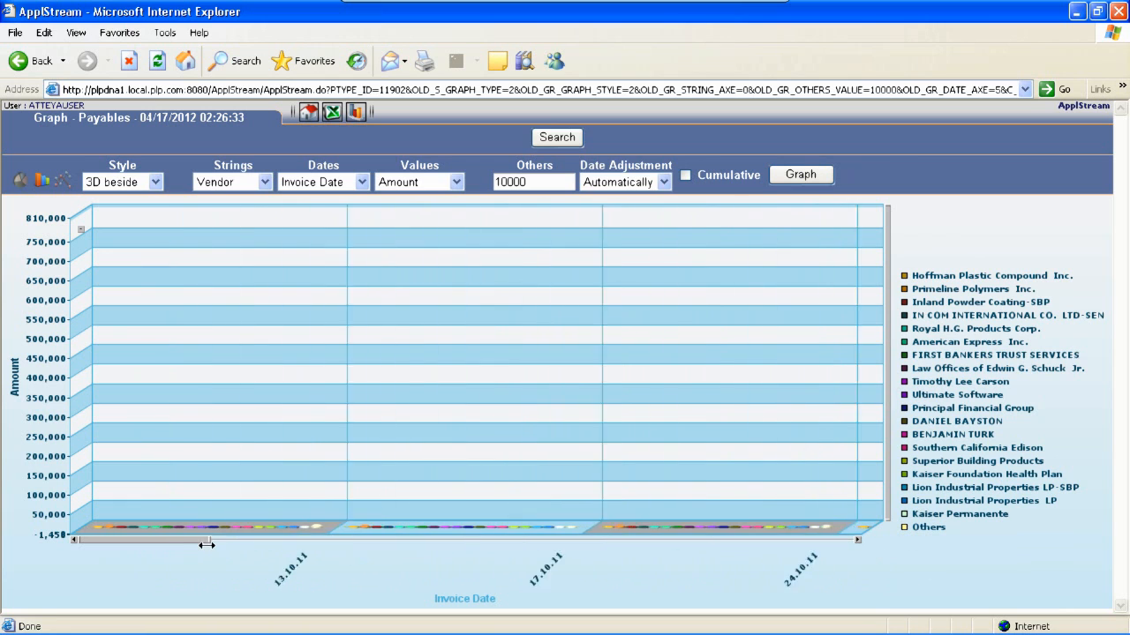
drag(136, 542, 308, 556)
drag(886, 205, 887, 512)
Change the graph style to 2D stocked and redraw the graph
click(155, 188)
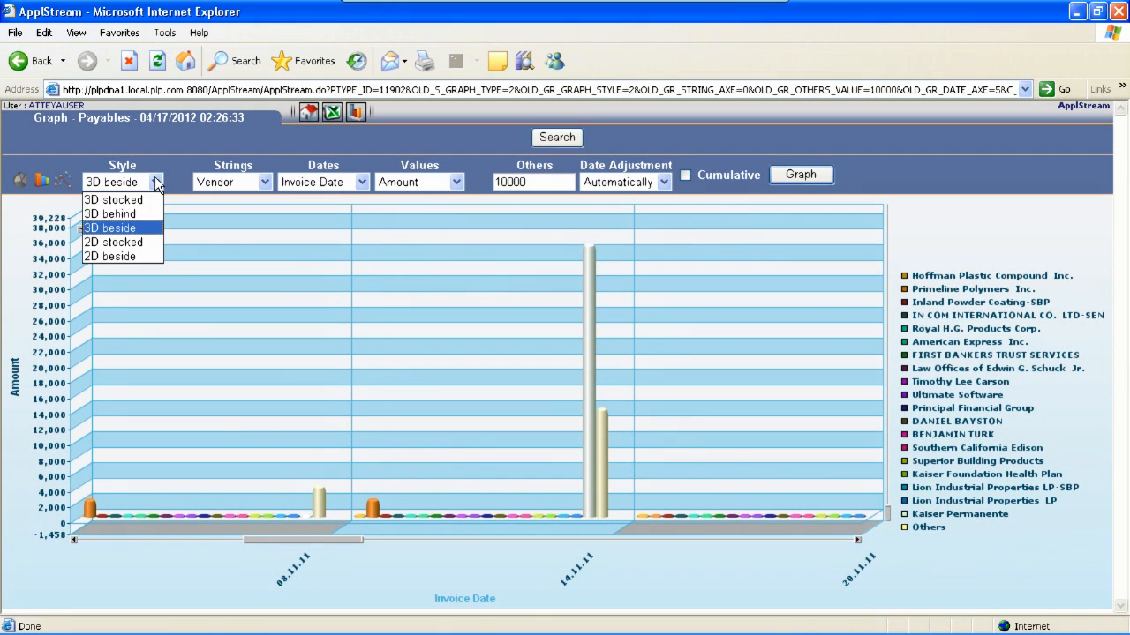
click(118, 244)
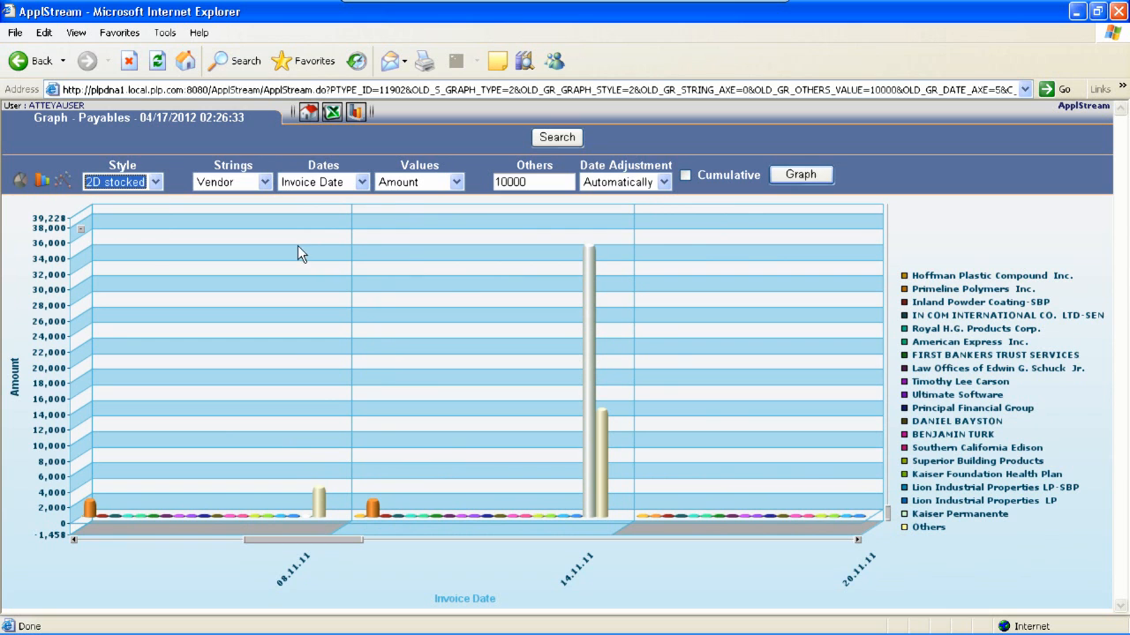
click(806, 176)
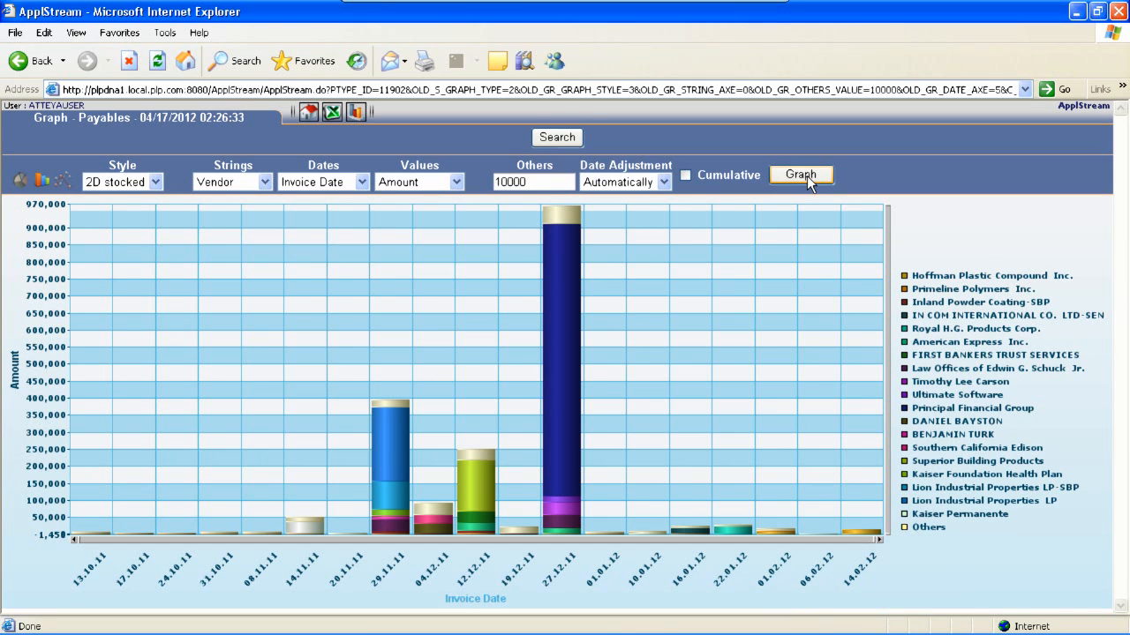
Change the graph style to 2D beside, redraw it, and scroll through the chart
click(156, 182)
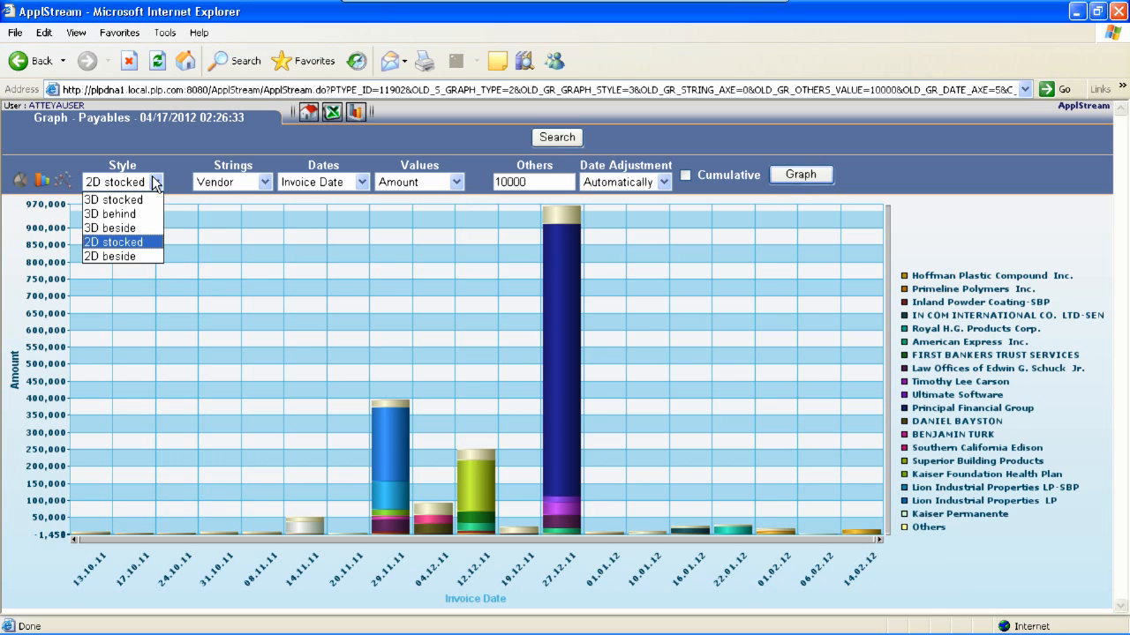
click(126, 256)
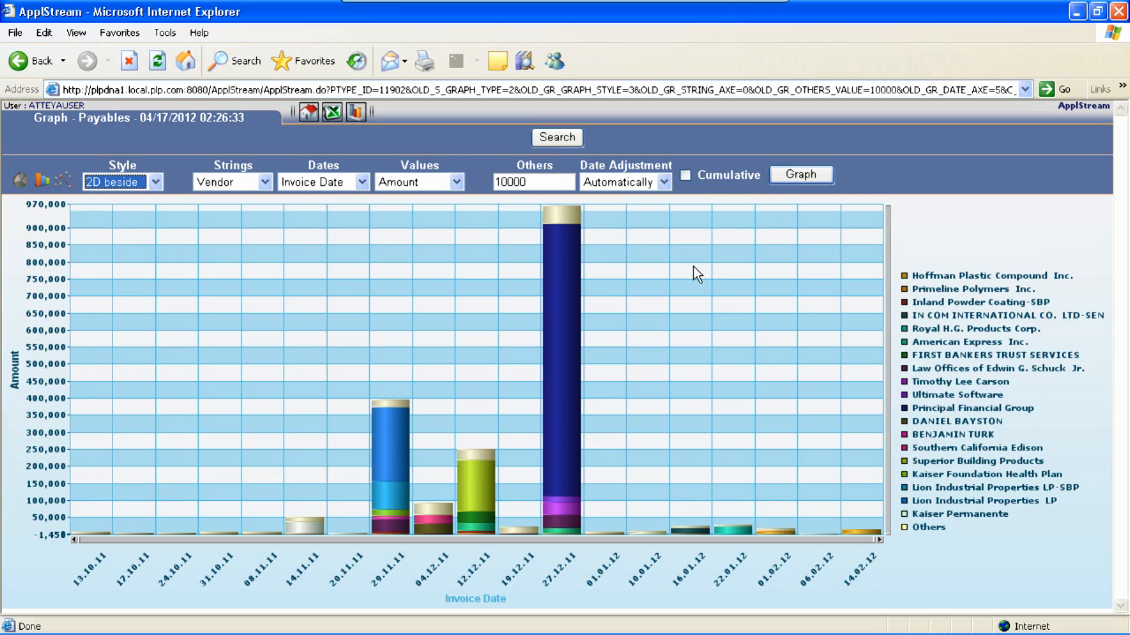
click(802, 174)
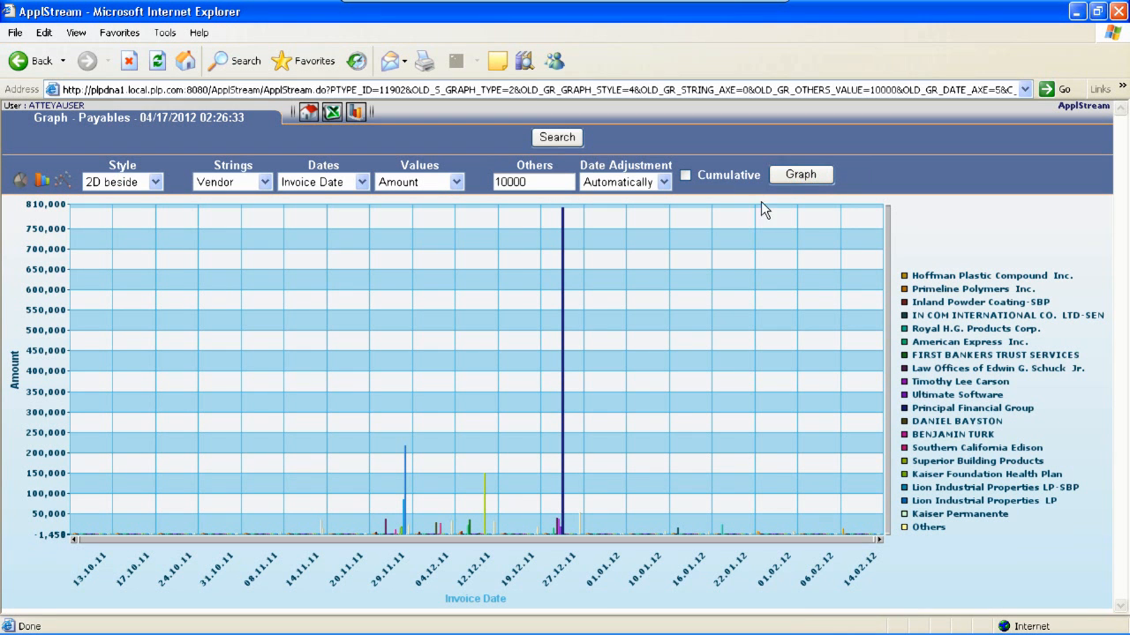
drag(876, 537, 254, 540)
drag(885, 203, 878, 521)
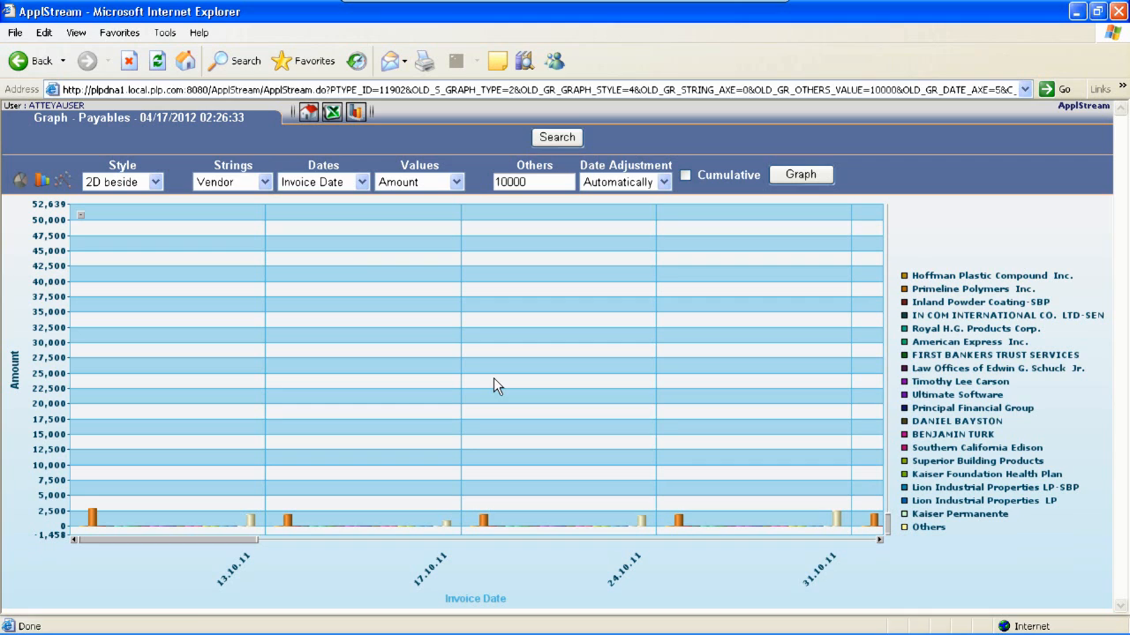
Change the graph style back to 3D behind and redraw the graph
click(155, 182)
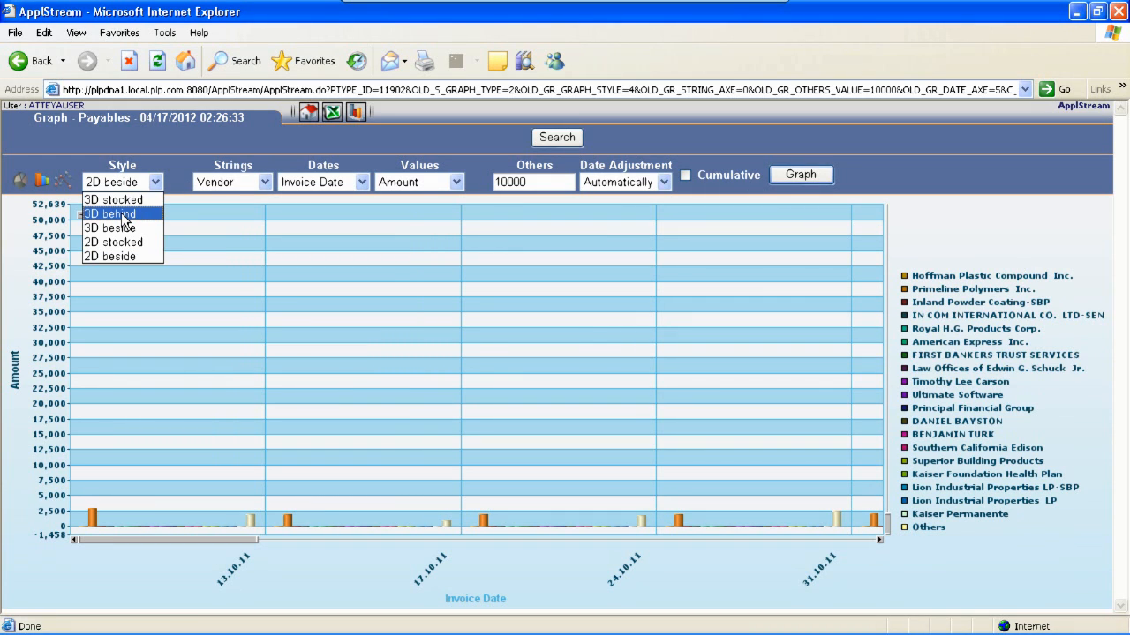
click(123, 215)
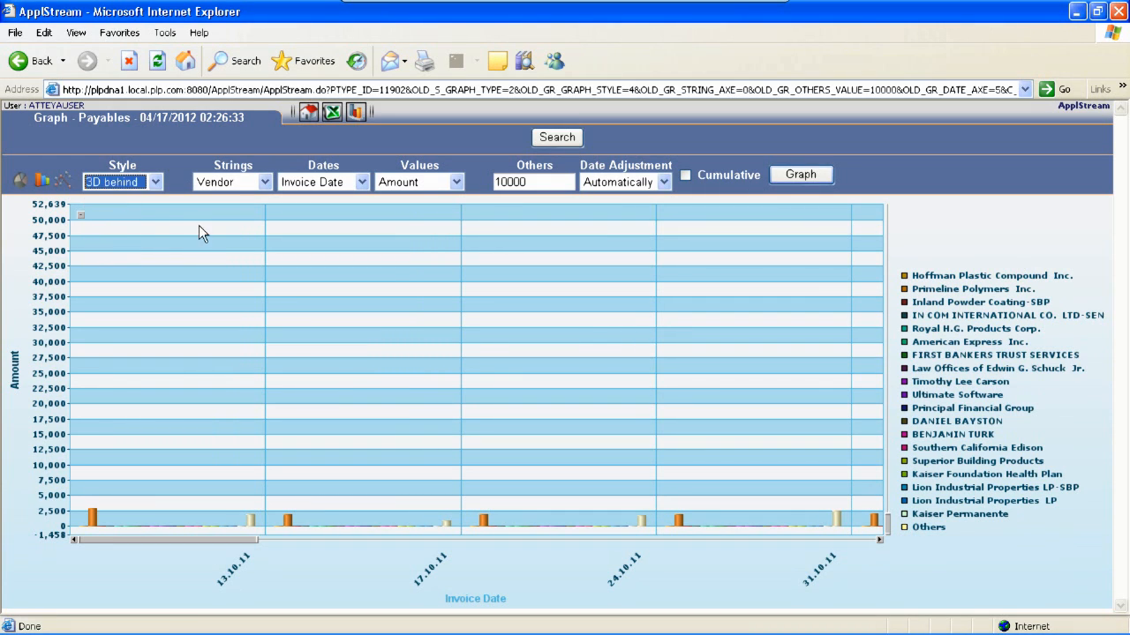
click(788, 180)
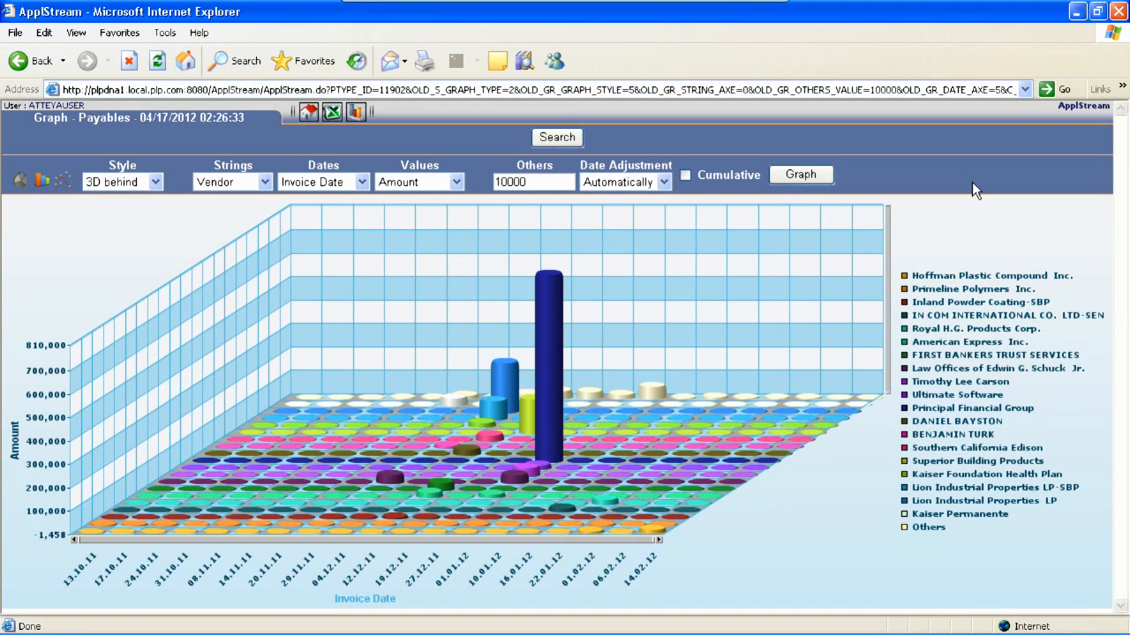
Set the Date Adjustment to Day and redraw the graph
click(662, 182)
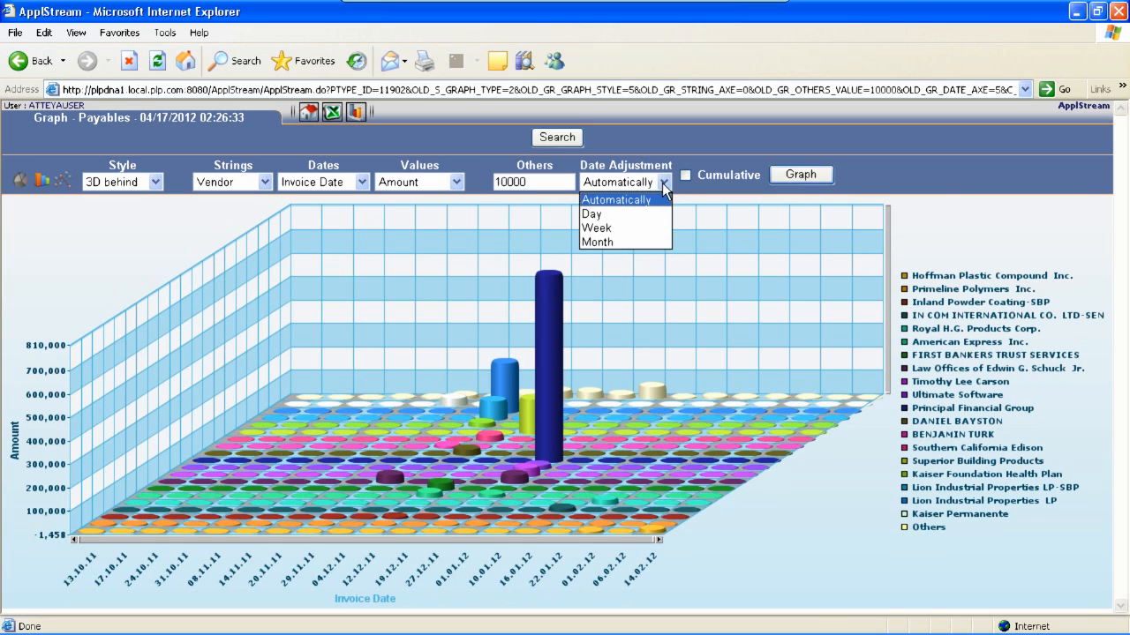
click(608, 214)
click(797, 174)
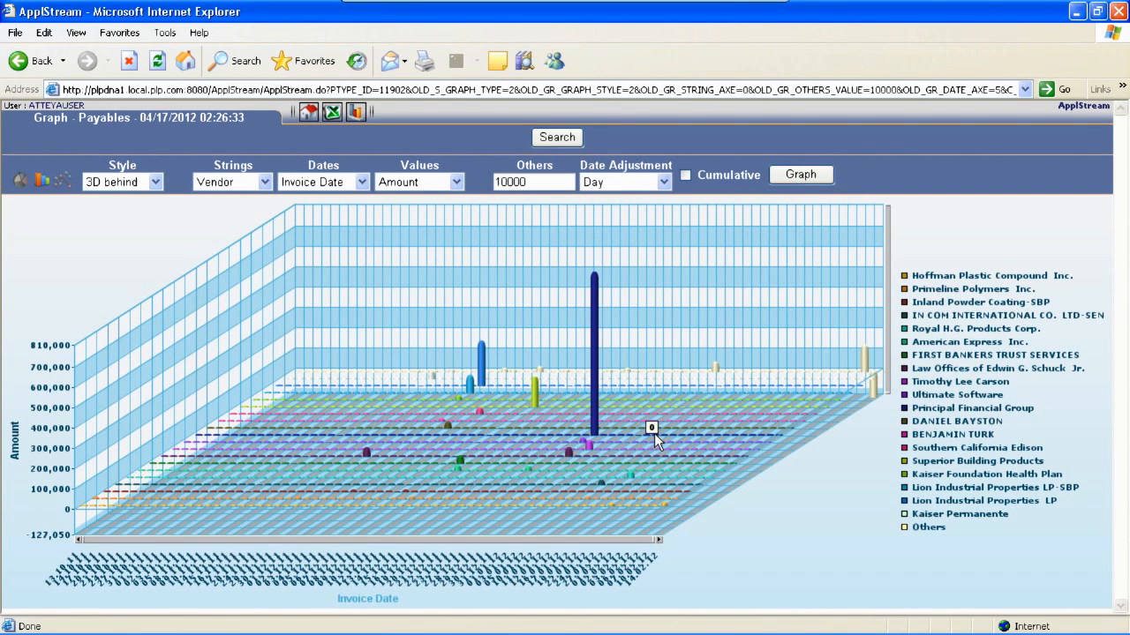
mouse_move(658, 538)
mouse_down()
mouse_move(603, 535)
mouse_move(658, 538)
mouse_up()
Set the Date Adjustment to Week and redraw the graph
click(644, 180)
click(608, 227)
click(798, 175)
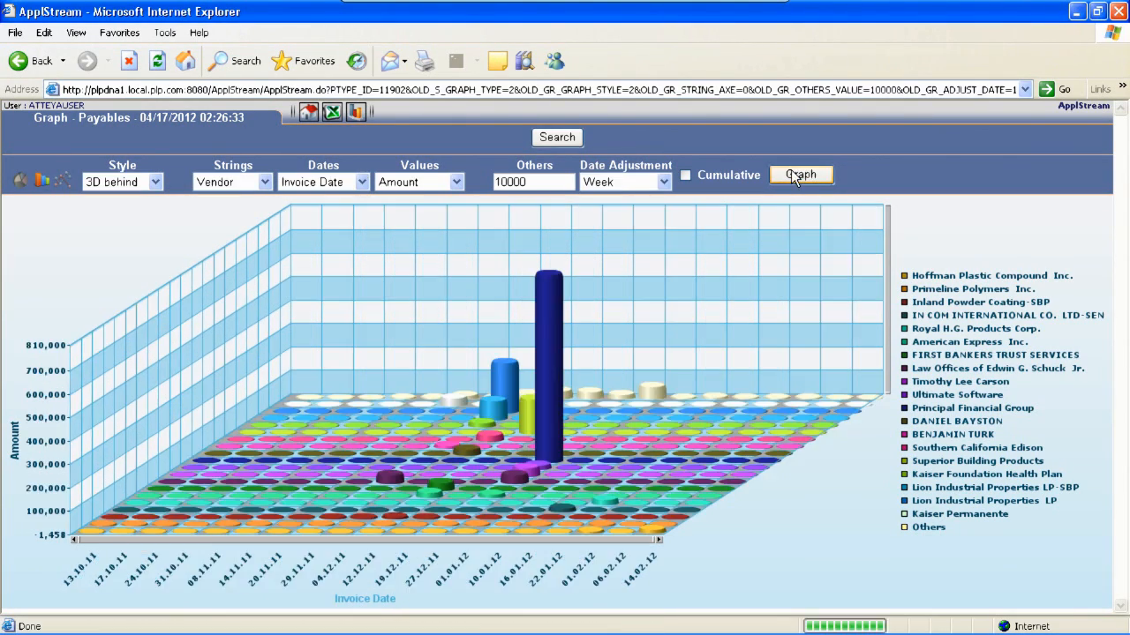
Set the Date Adjustment to Month and redraw the graph
click(662, 182)
click(622, 237)
click(785, 176)
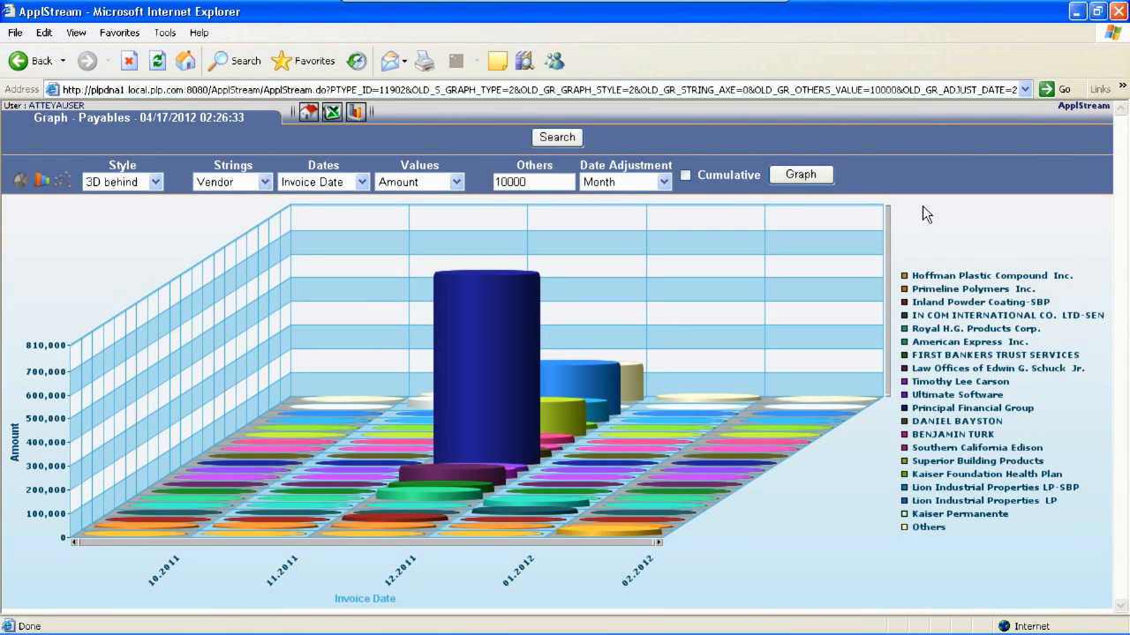
Set the Date Adjustment to Automatically and redraw the graph
click(663, 182)
click(618, 199)
click(794, 175)
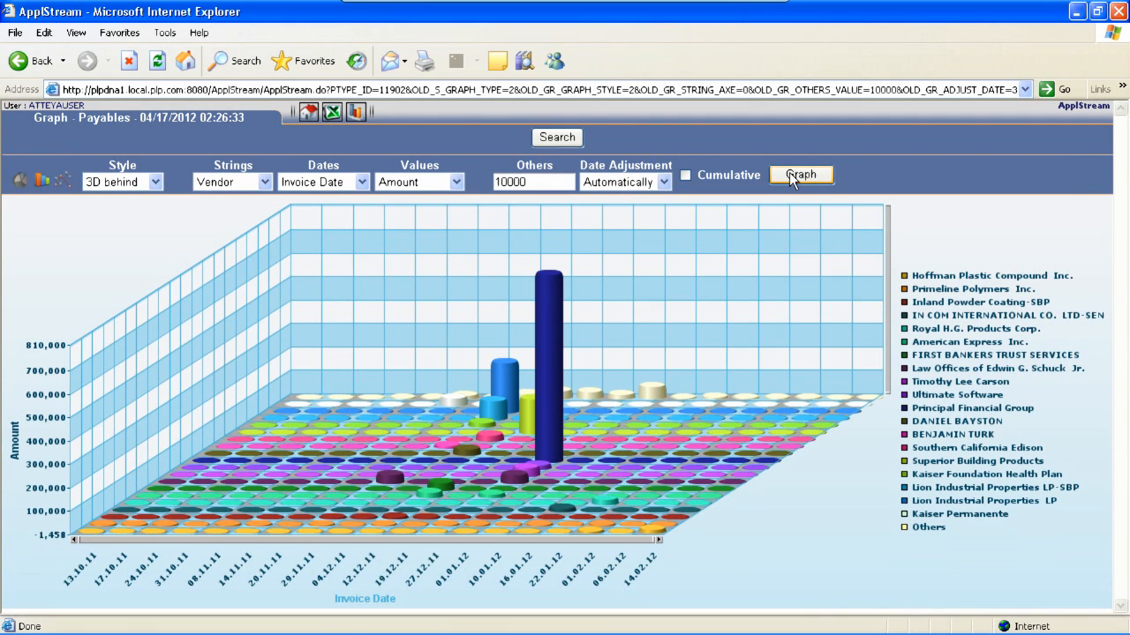
Turn on Cumulative values and redraw the graph
click(684, 175)
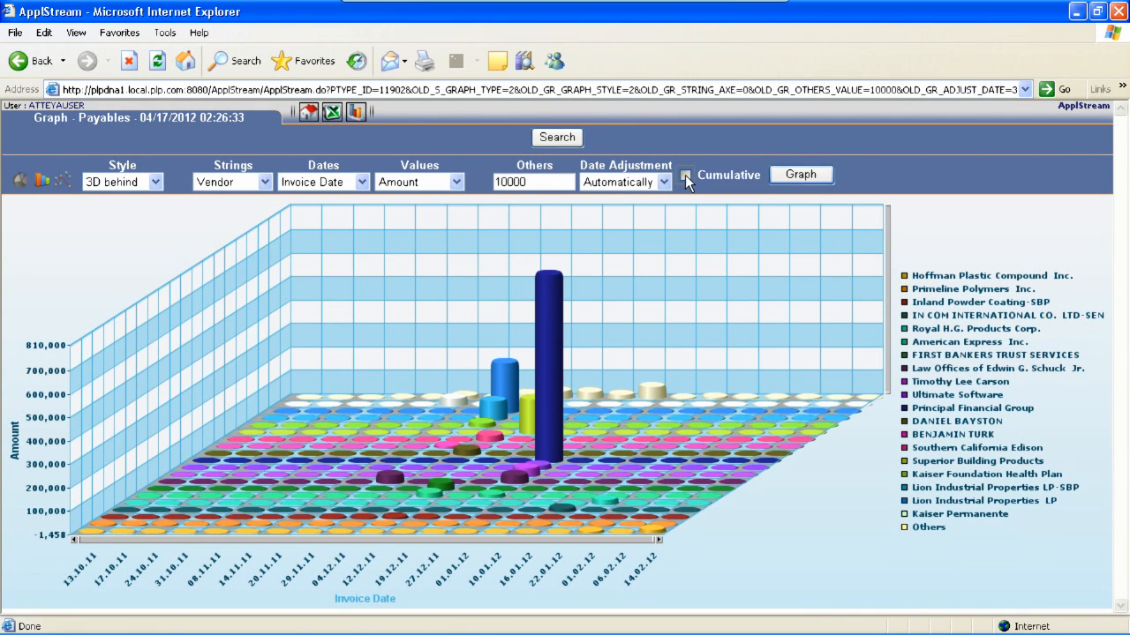
click(801, 176)
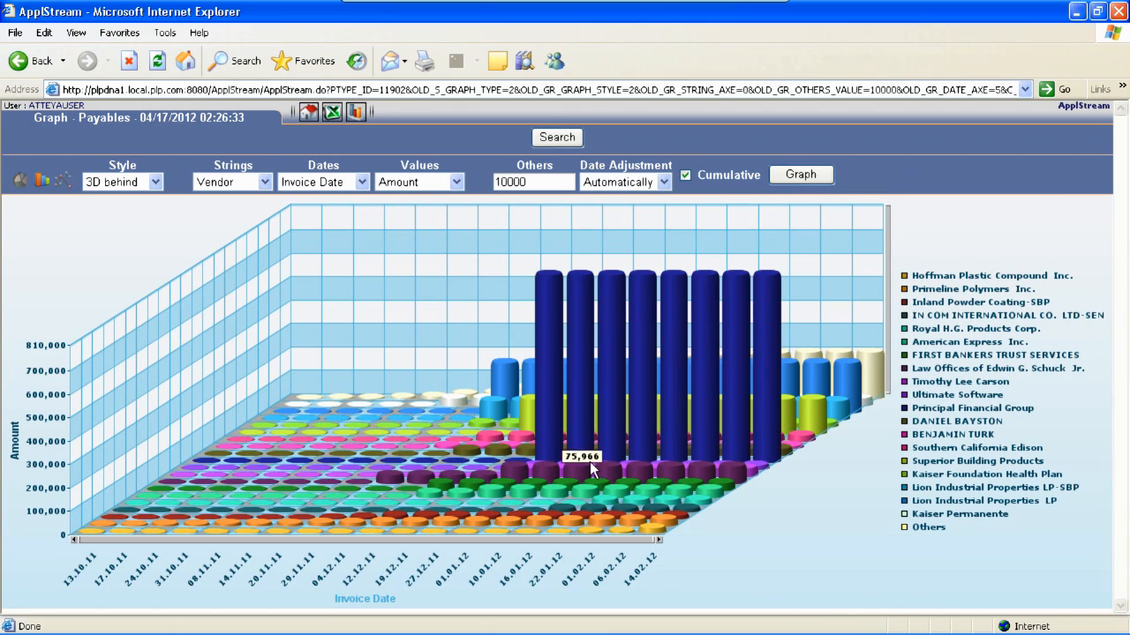
Change the graph style to 3D stocked and redraw the graph
click(156, 182)
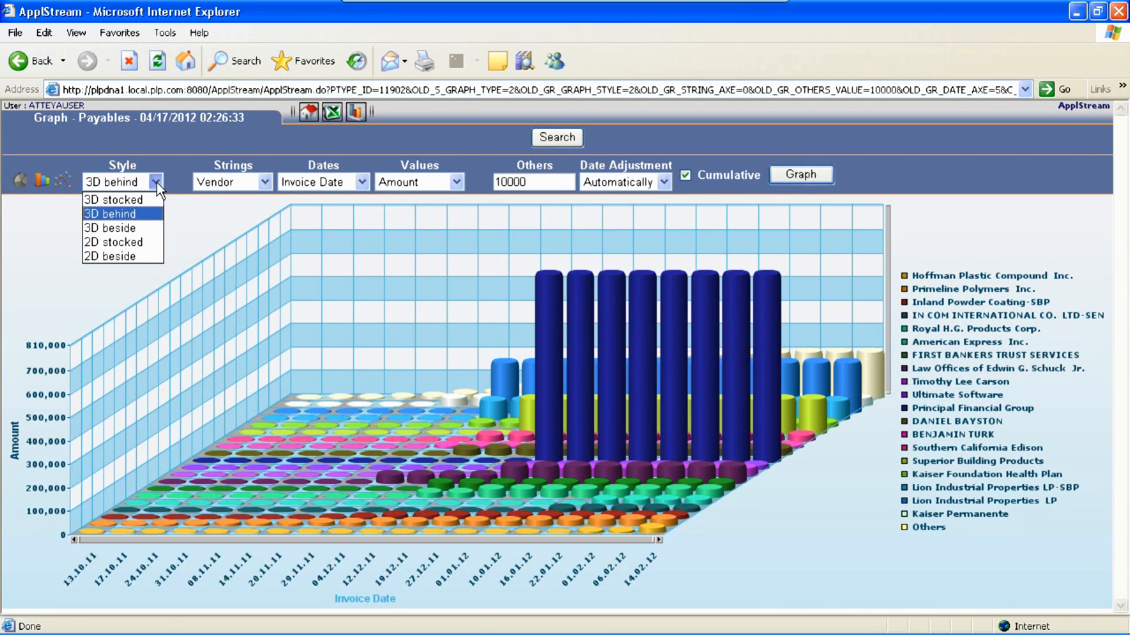
click(120, 199)
click(802, 175)
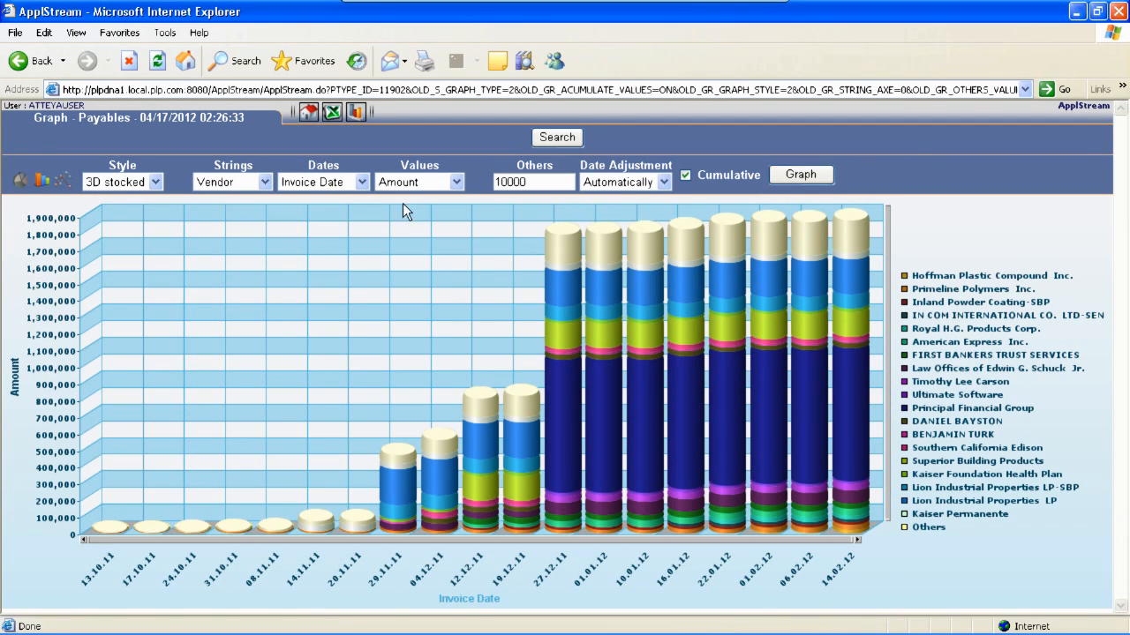
click(801, 174)
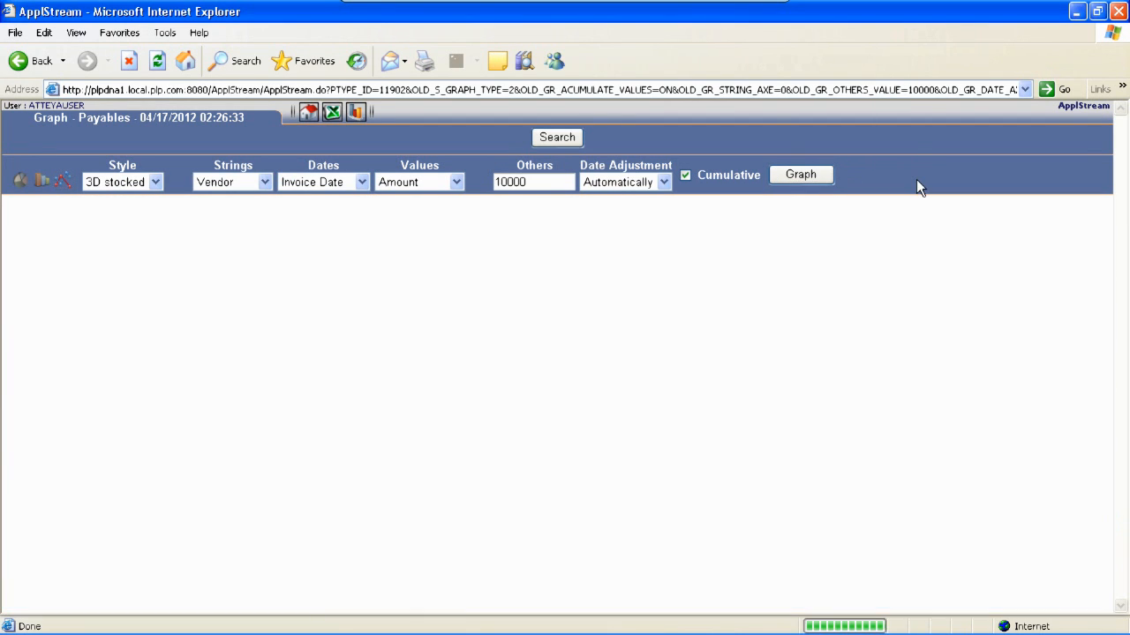
Change the graph style to 3D beside and redraw the graph
click(155, 182)
click(115, 222)
click(798, 174)
click(155, 181)
click(123, 212)
click(802, 175)
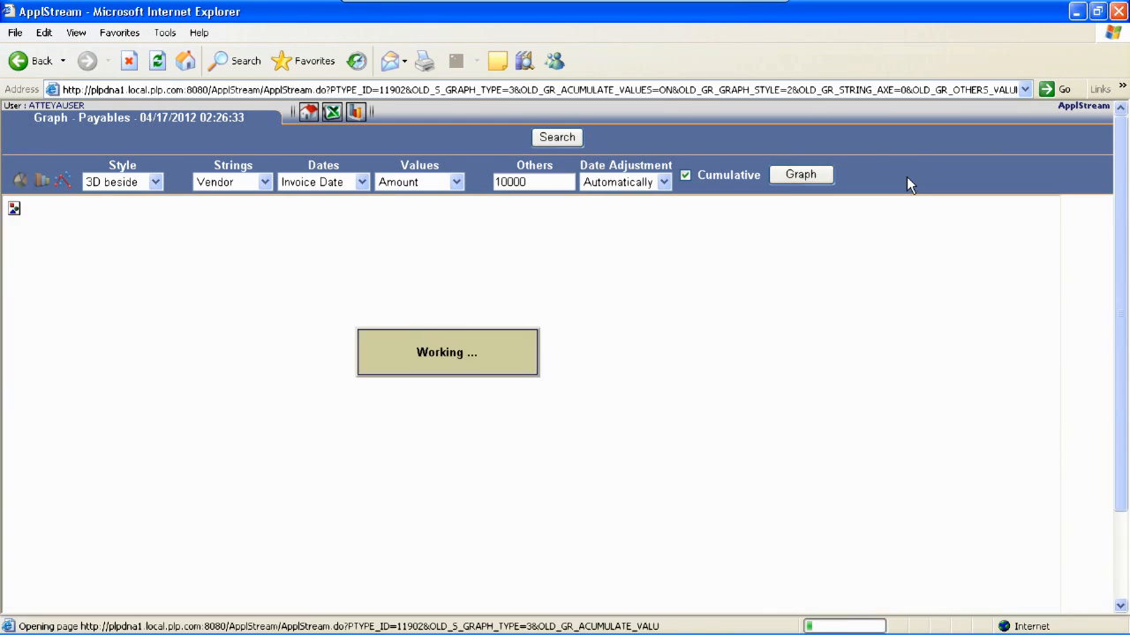
Change the graph style to 2D stocked and redraw the graph
click(154, 182)
click(115, 196)
click(800, 174)
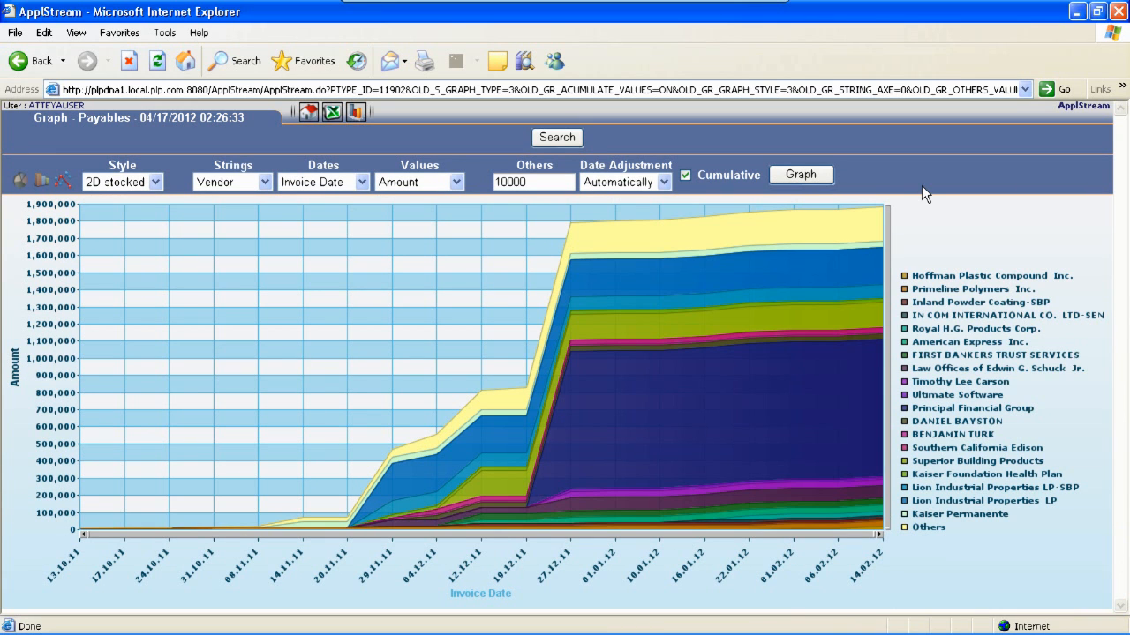
Change the graph style to 2D beside and redraw the graph
click(86, 182)
click(99, 257)
click(807, 175)
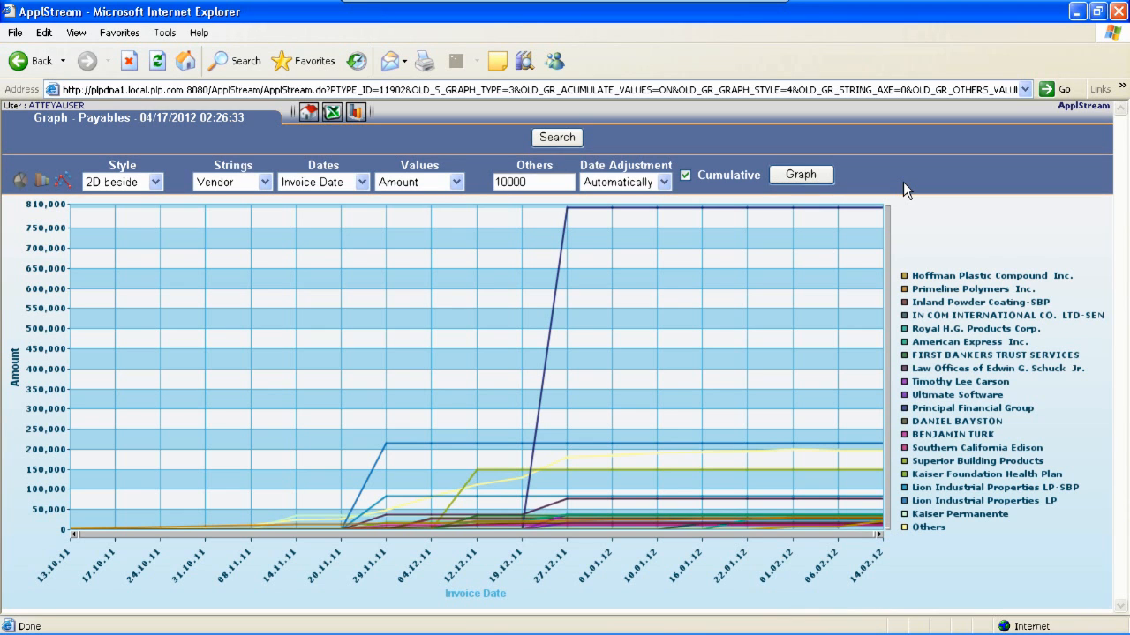
Turn off Cumulative and redraw the graph, then return to the home page
click(685, 174)
click(773, 180)
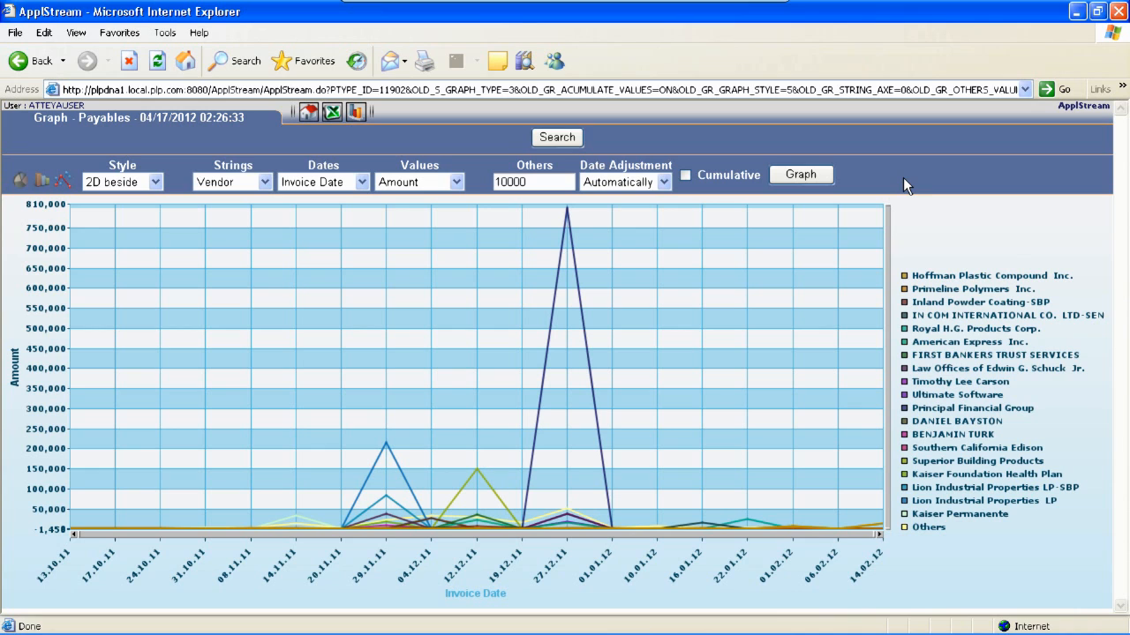
click(307, 113)
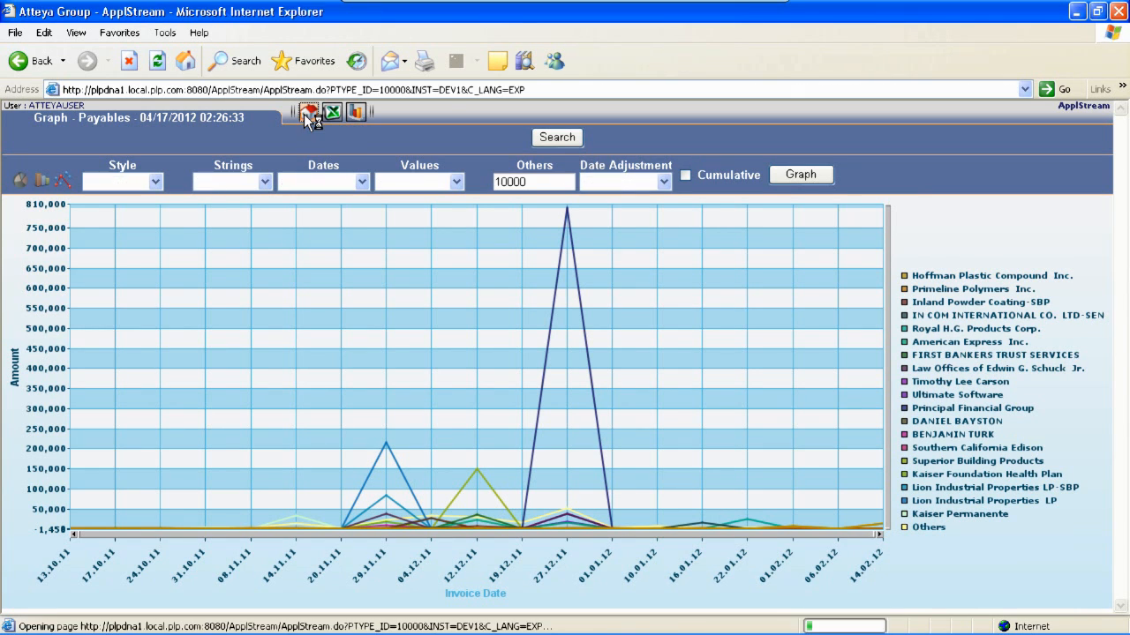